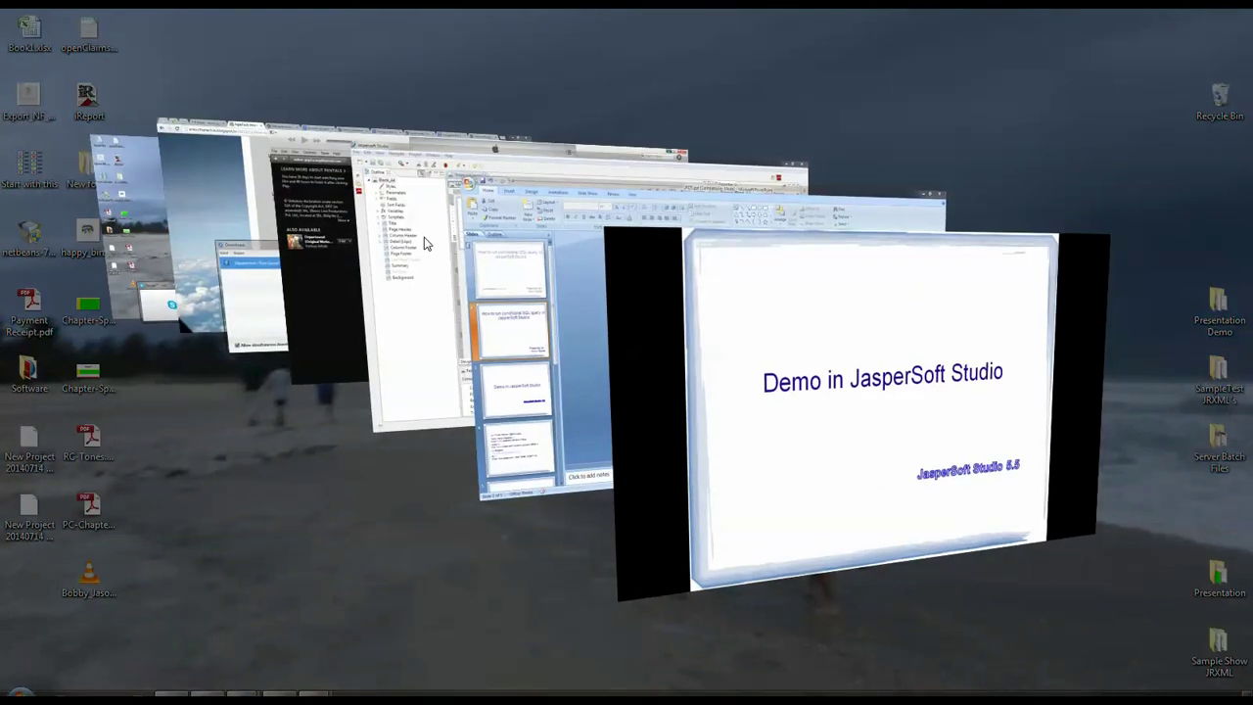
Step: Inspect the Integer Query Select and String query parameters, then select query's Default Value Expression
{"action": "left_click", "coordinate": [424, 242]}
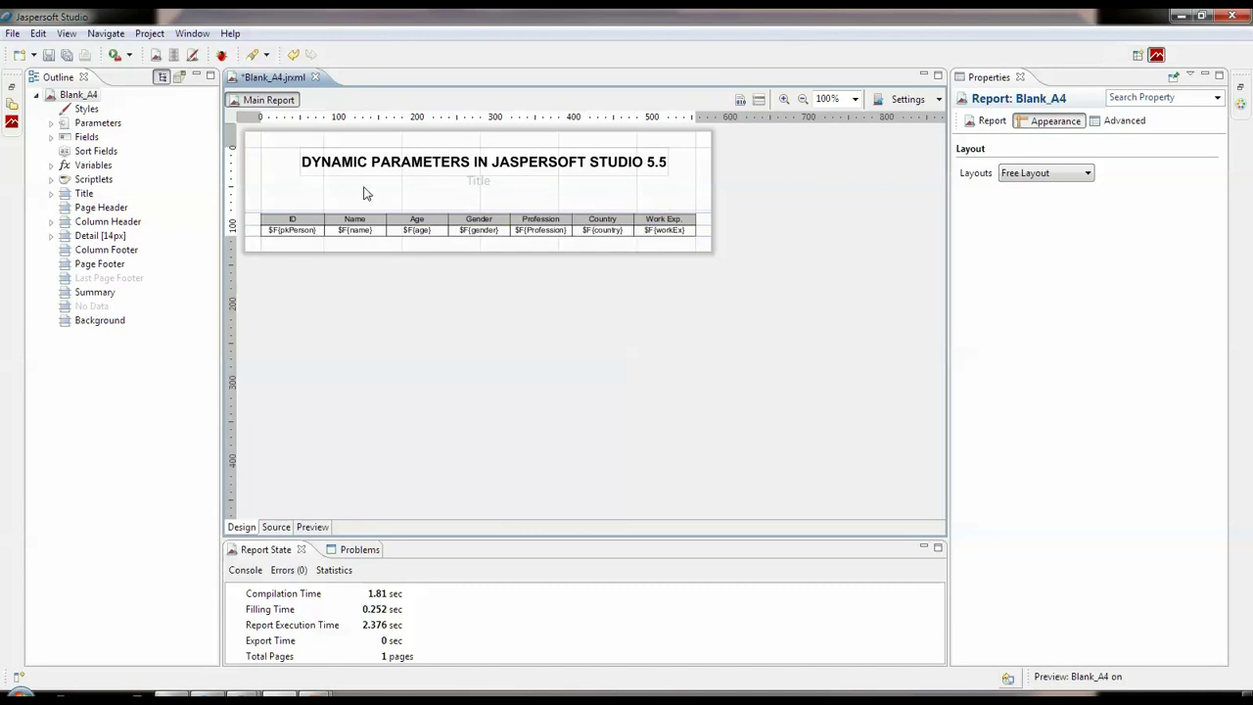
{"action": "left_click", "coordinate": [50, 124]}
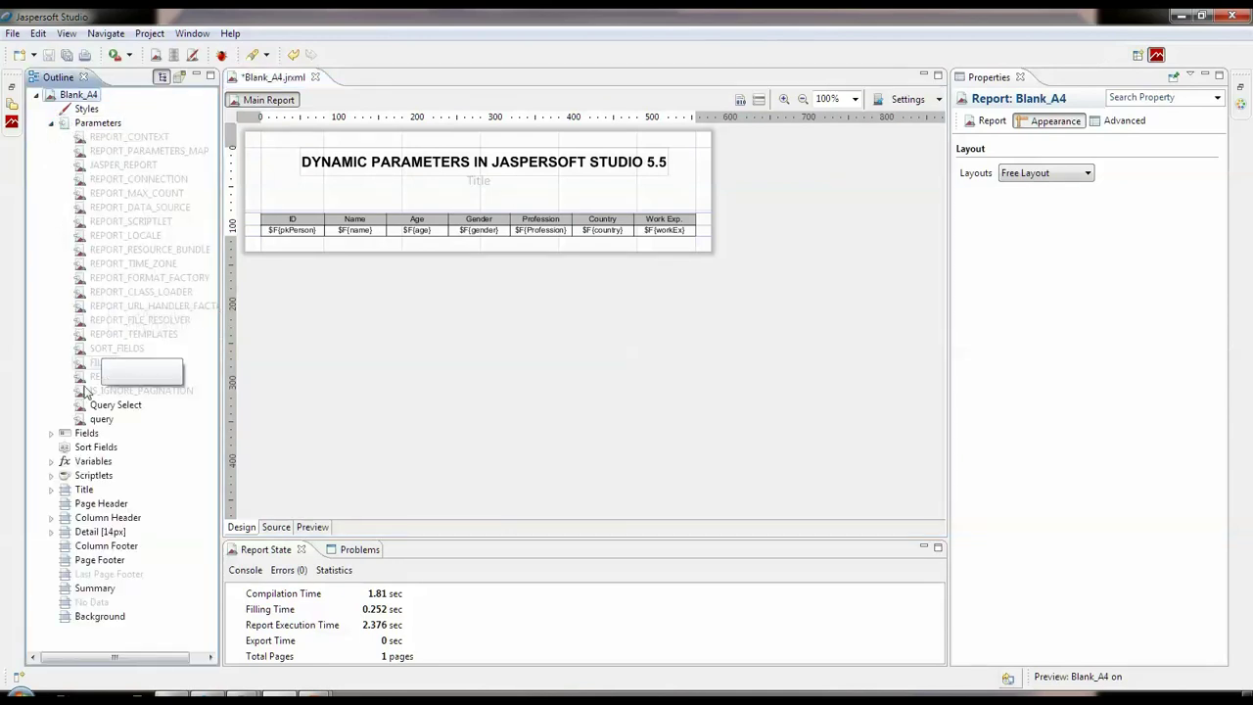
{"action": "left_click", "coordinate": [112, 406]}
{"action": "left_click", "coordinate": [118, 421]}
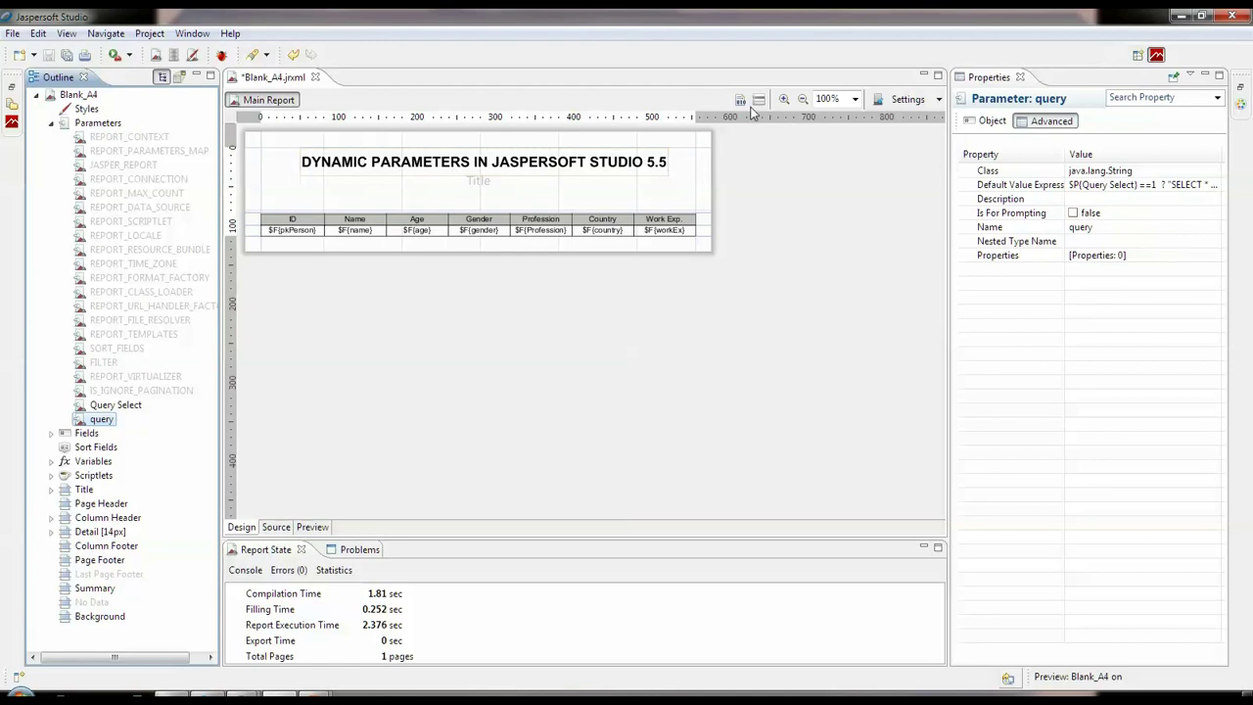
{"action": "left_click", "coordinate": [137, 410]}
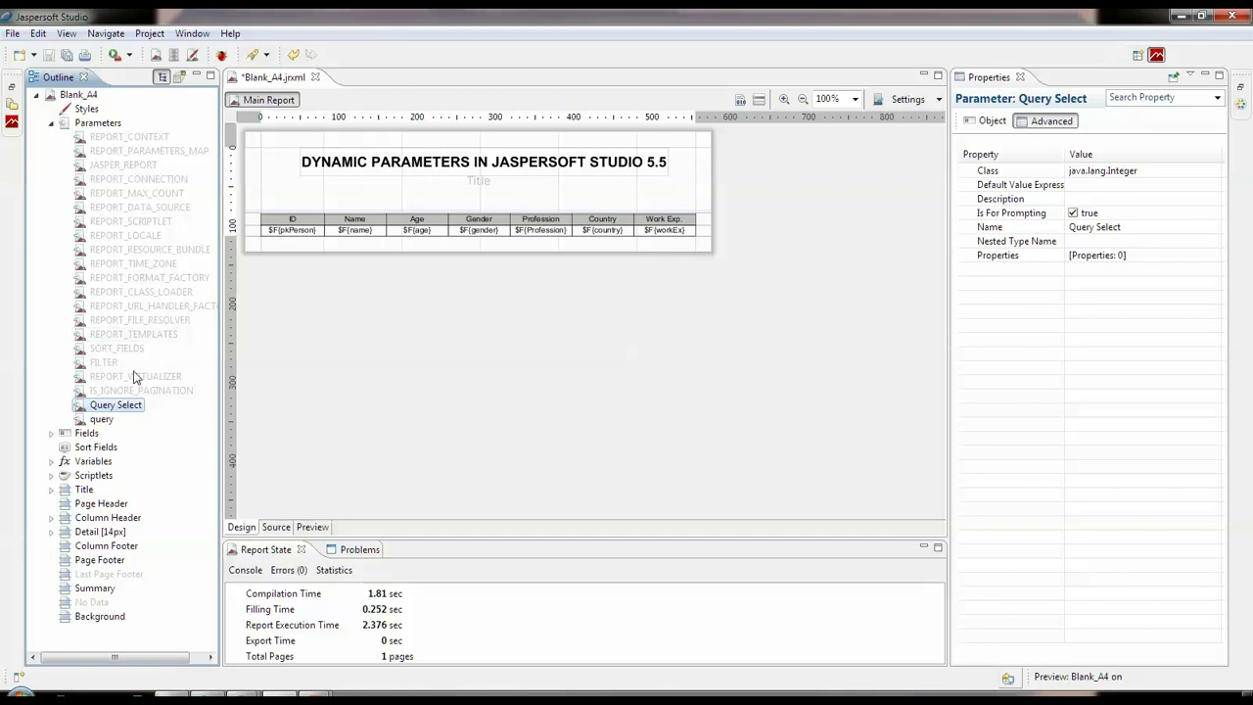
{"action": "left_click", "coordinate": [100, 420]}
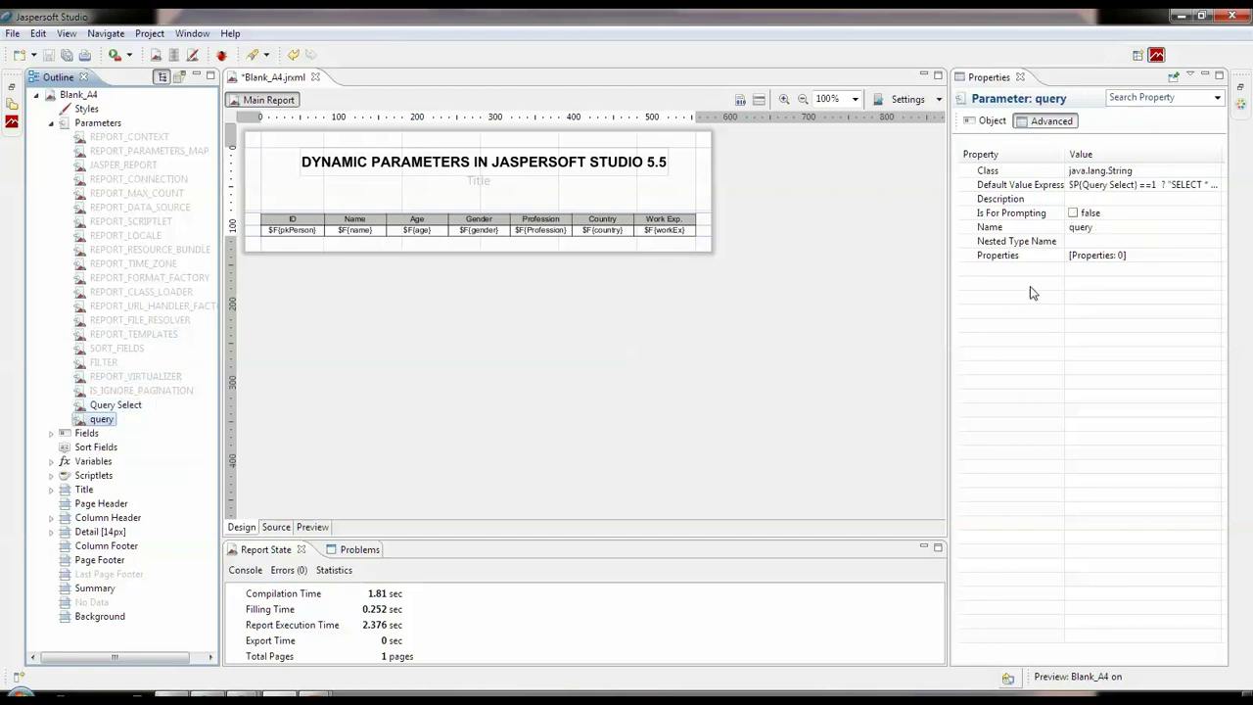
{"action": "left_click", "coordinate": [1095, 189]}
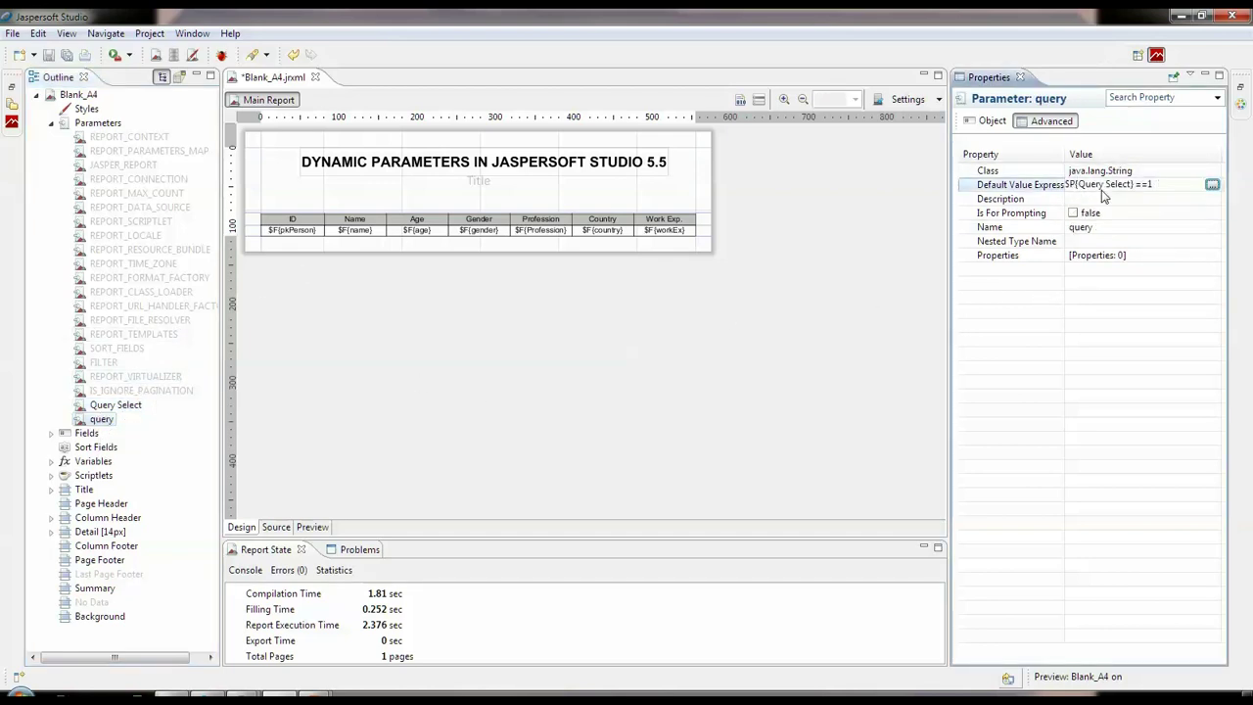
Step: Set query's default to the nested ternary SQL picking a PERSONS SELECT by Query Select 1, 2 or 3
{"action": "left_click", "coordinate": [1211, 188]}
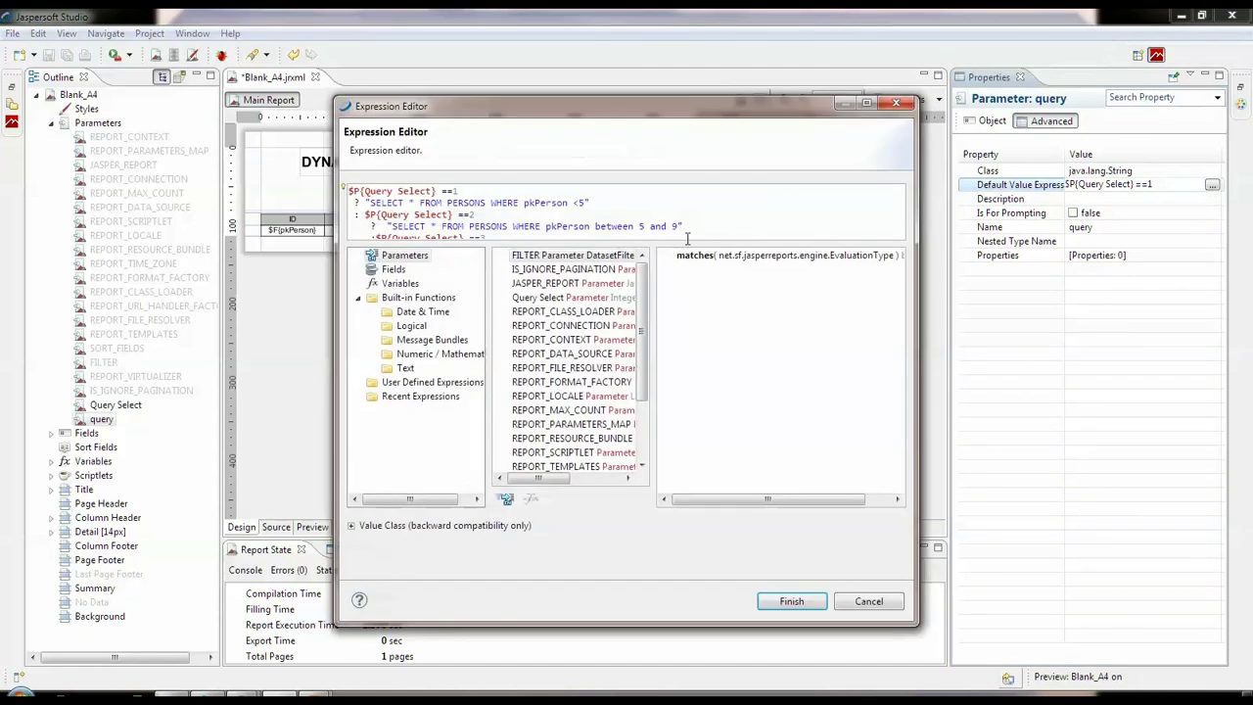
{"action": "left_click", "coordinate": [442, 191]}
{"action": "scroll", "coordinate": [522, 231], "scroll_direction": "down", "scroll_amount": 2}
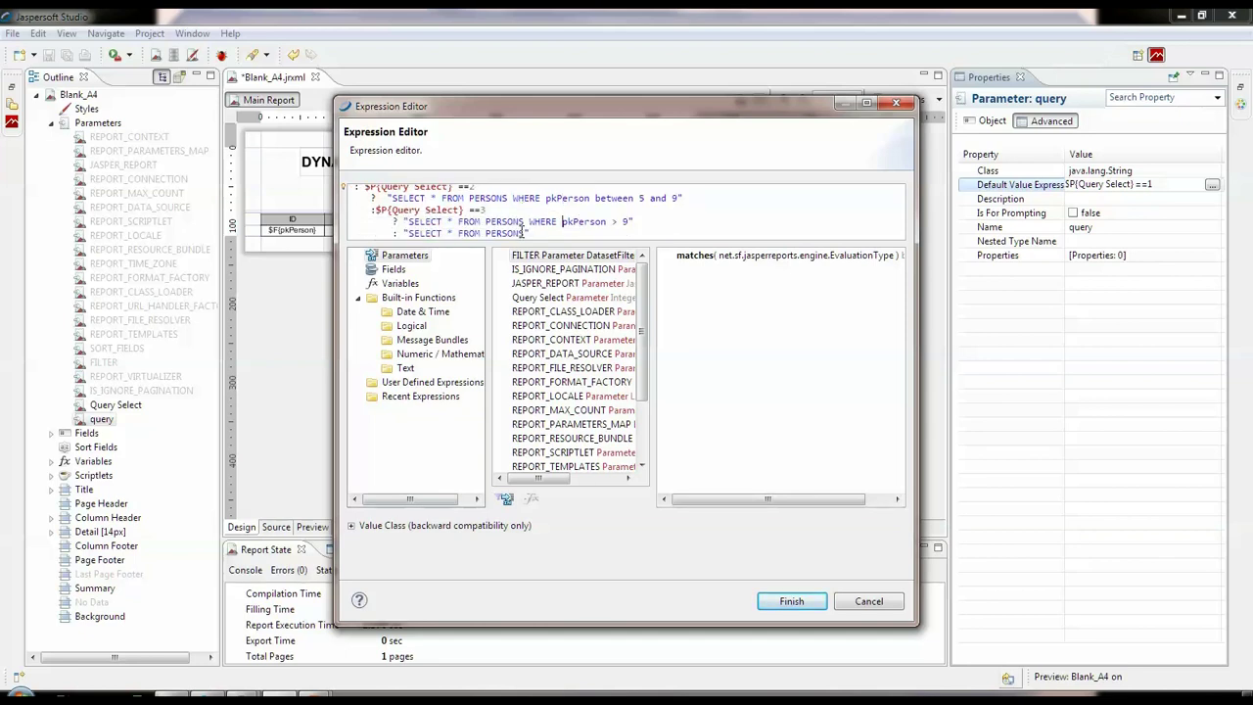
{"action": "scroll", "coordinate": [522, 223], "scroll_direction": "up", "scroll_amount": 3}
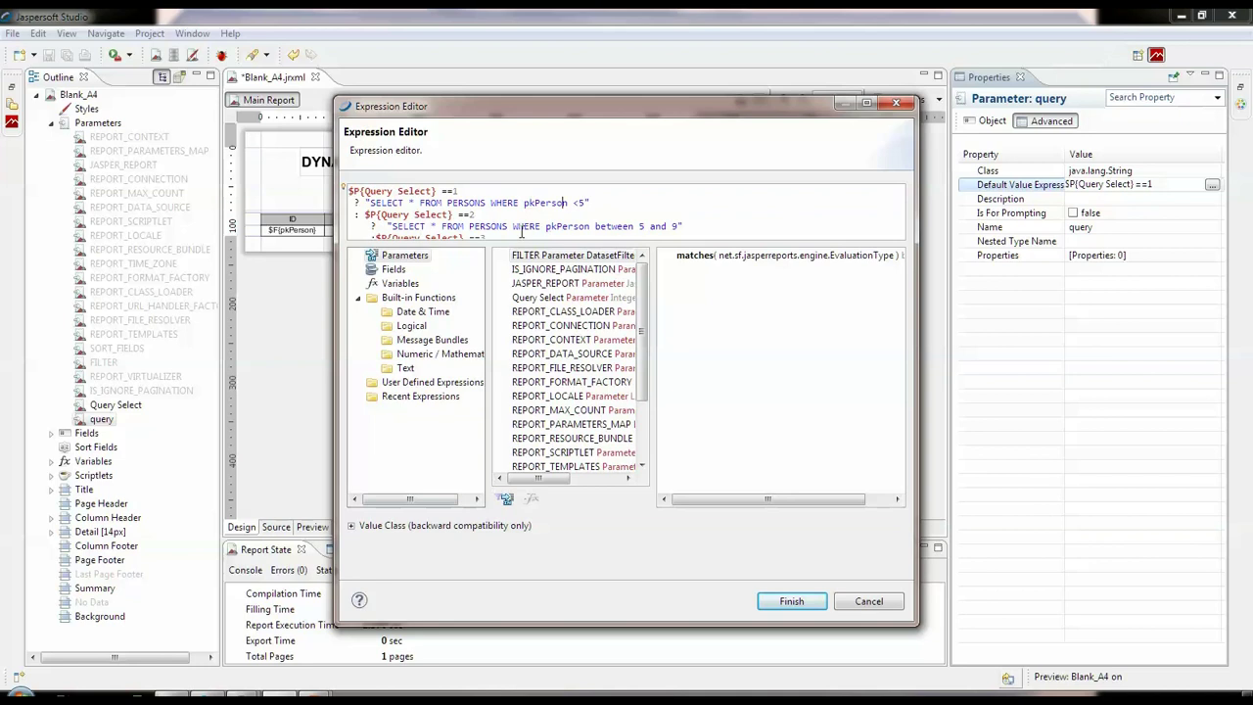
{"action": "scroll", "coordinate": [521, 231], "scroll_direction": "down", "scroll_amount": 3}
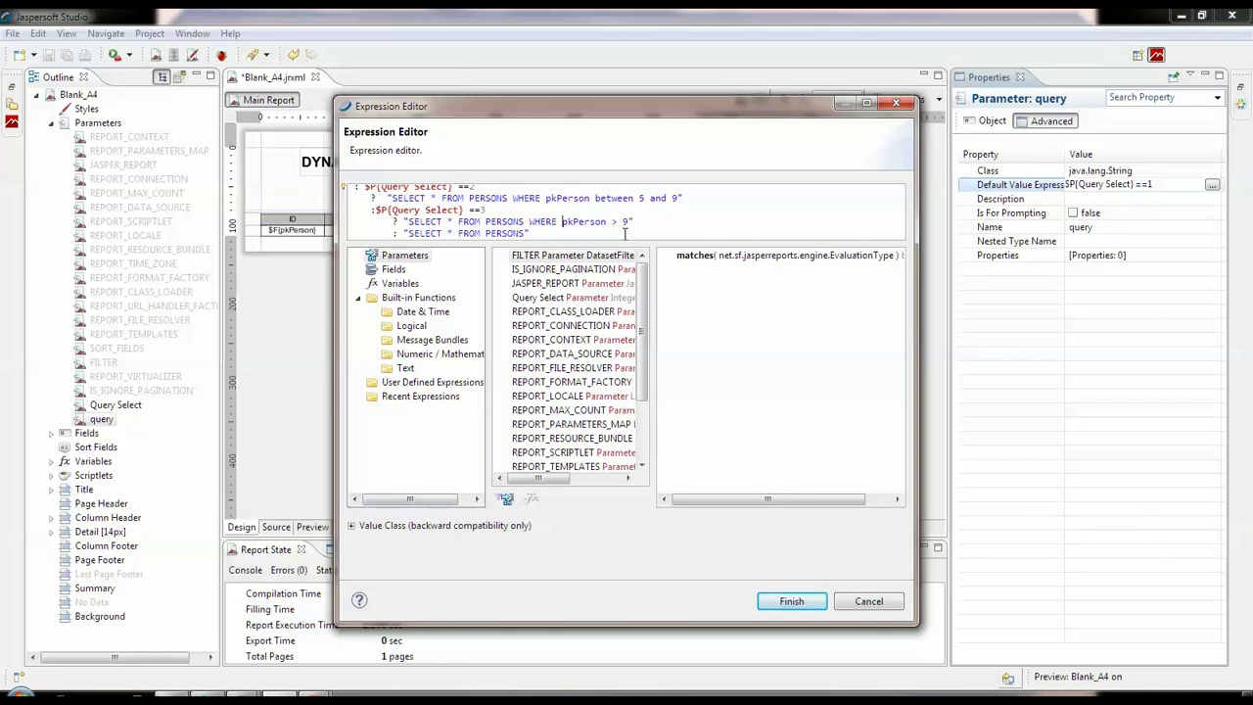
{"action": "key", "text": "Up"}
{"action": "key", "text": "Up"}
{"action": "key", "text": "Up"}
{"action": "key", "text": "Up"}
{"action": "key", "text": "Up"}
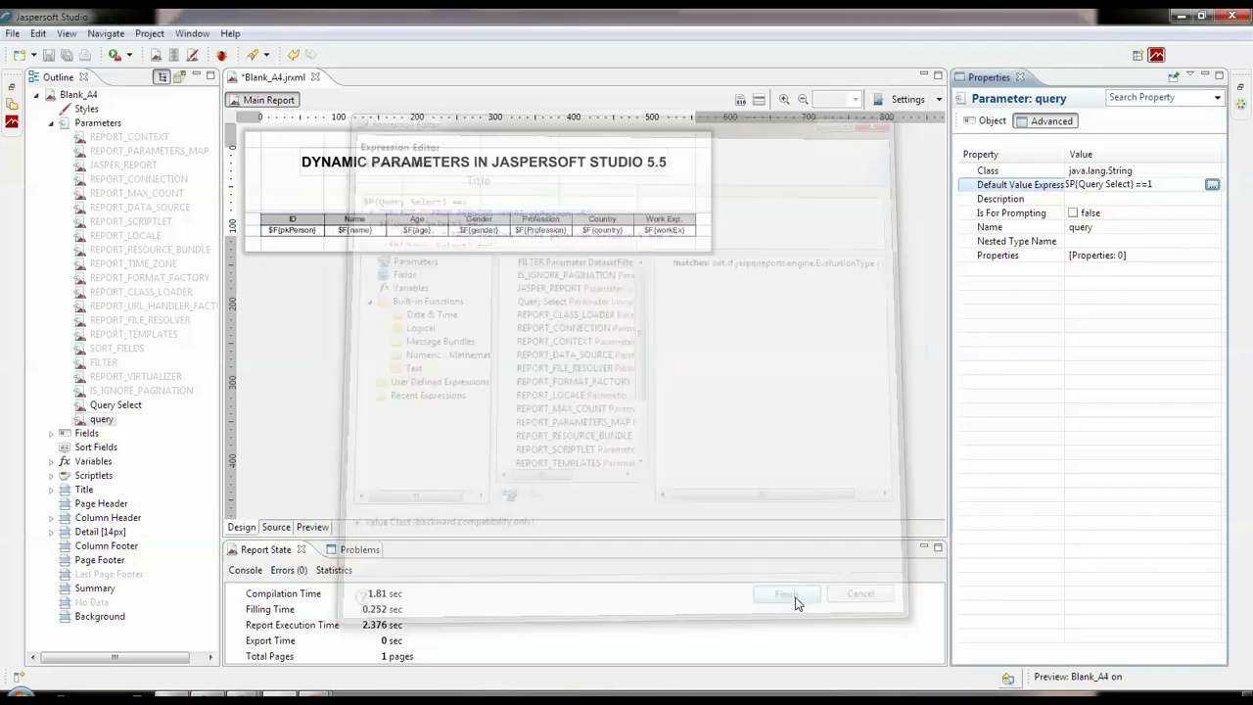
{"action": "left_click", "coordinate": [791, 601]}
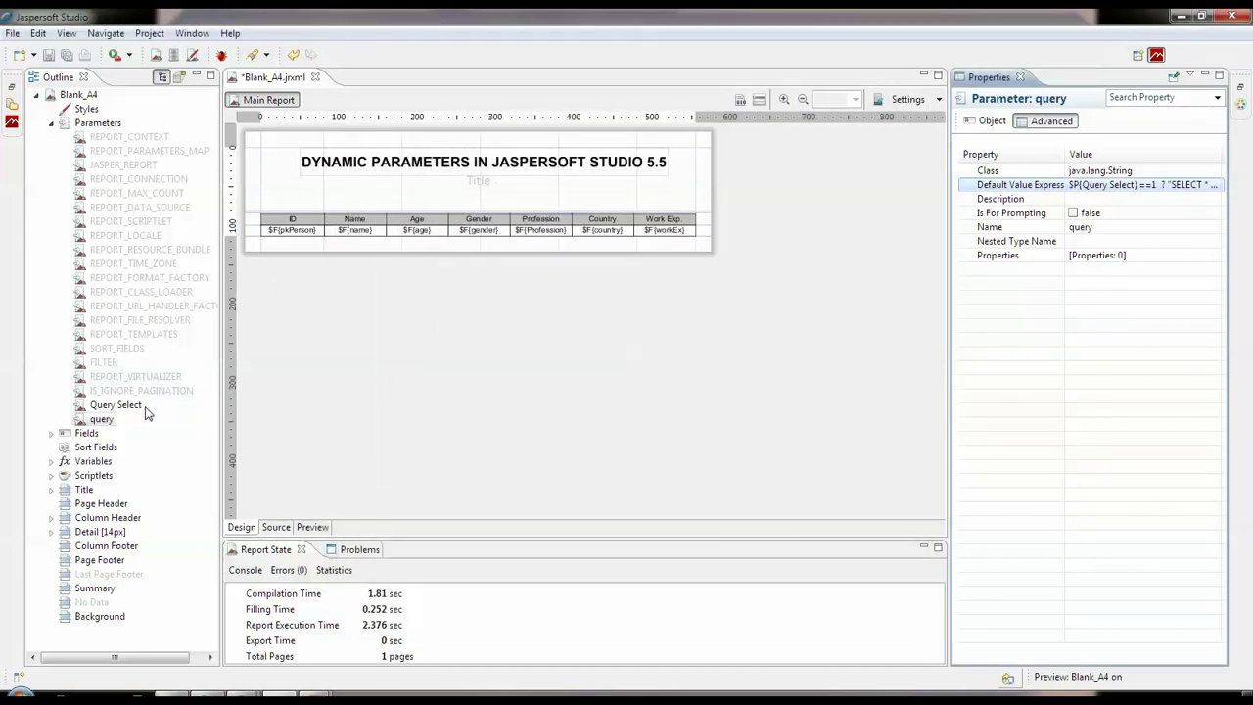
{"action": "left_click", "coordinate": [99, 421]}
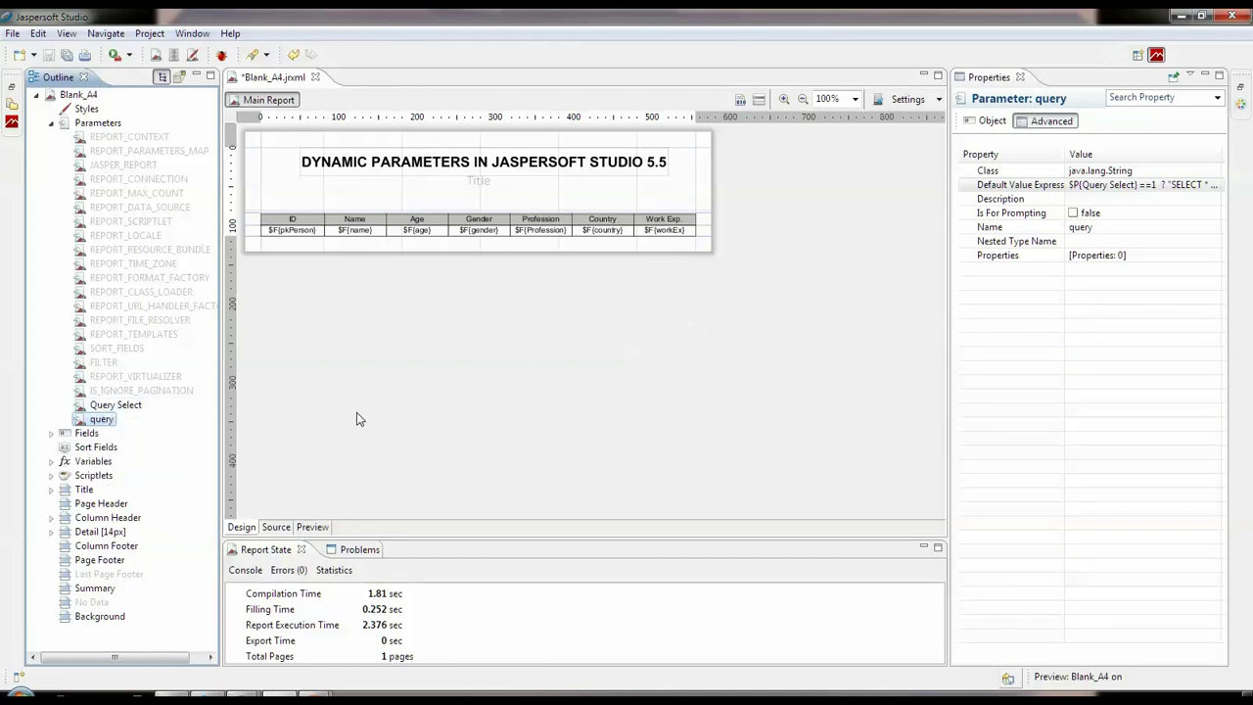
{"action": "left_click", "coordinate": [130, 406]}
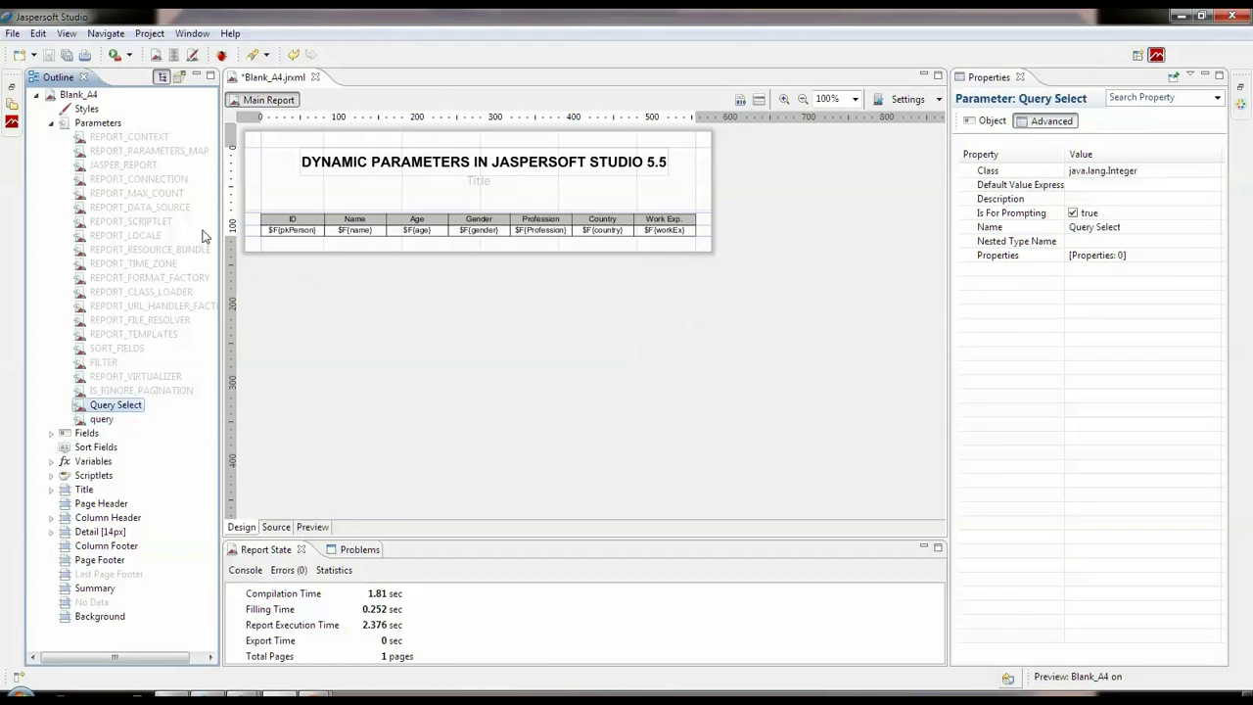
{"action": "left_click", "coordinate": [102, 420]}
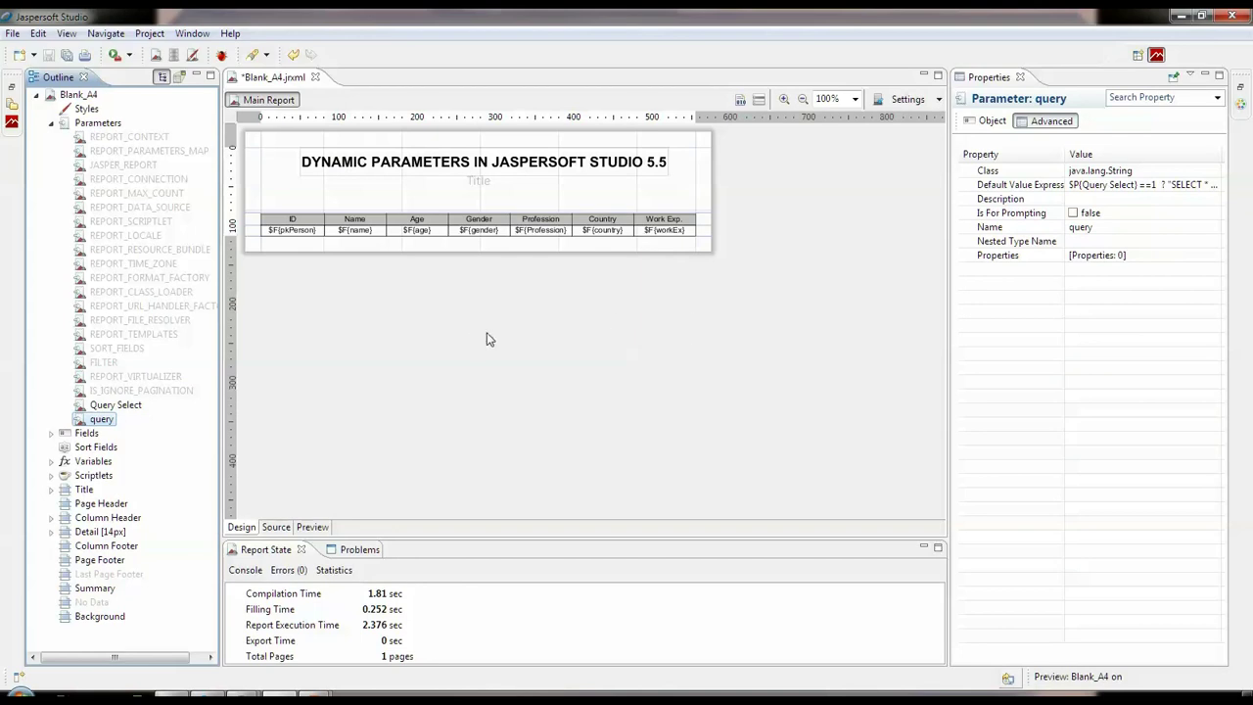
{"action": "mouse_move", "coordinate": [97, 421]}
{"action": "left_mouse_down"}
{"action": "mouse_move", "coordinate": [88, 419]}
{"action": "mouse_move", "coordinate": [104, 401]}
{"action": "left_mouse_up"}
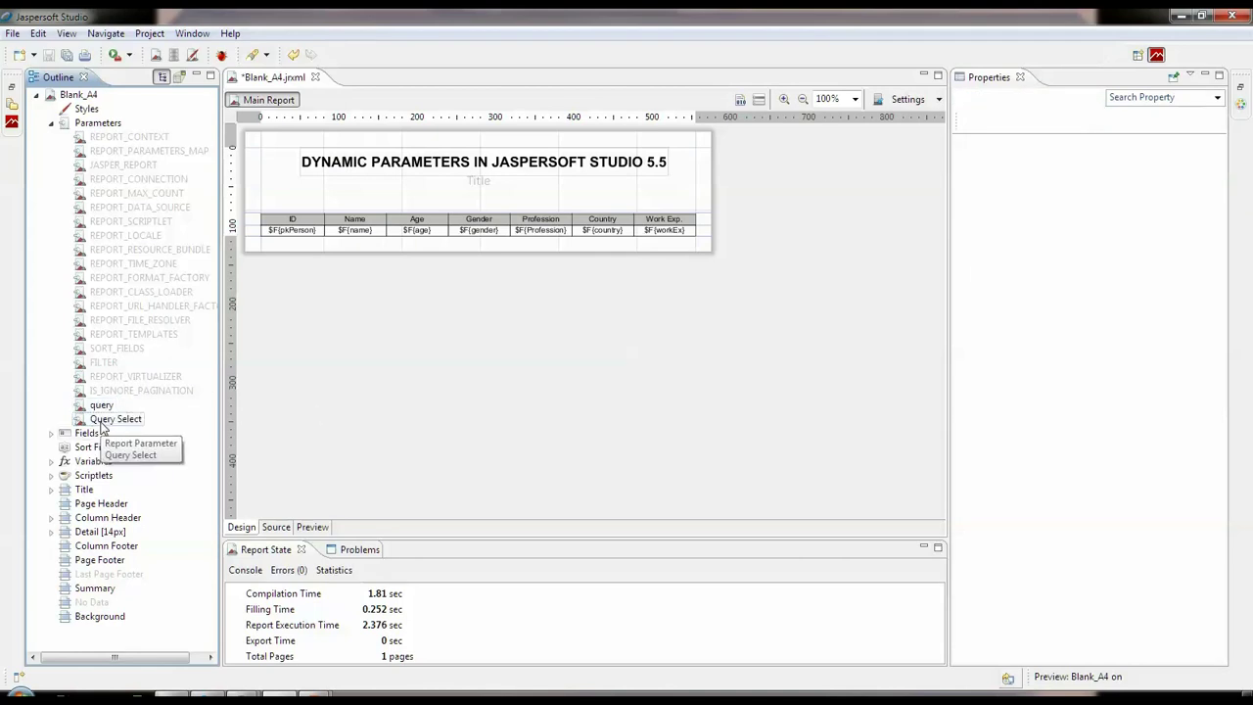
{"action": "left_click_drag", "start_coordinate": [106, 419], "coordinate": [94, 405]}
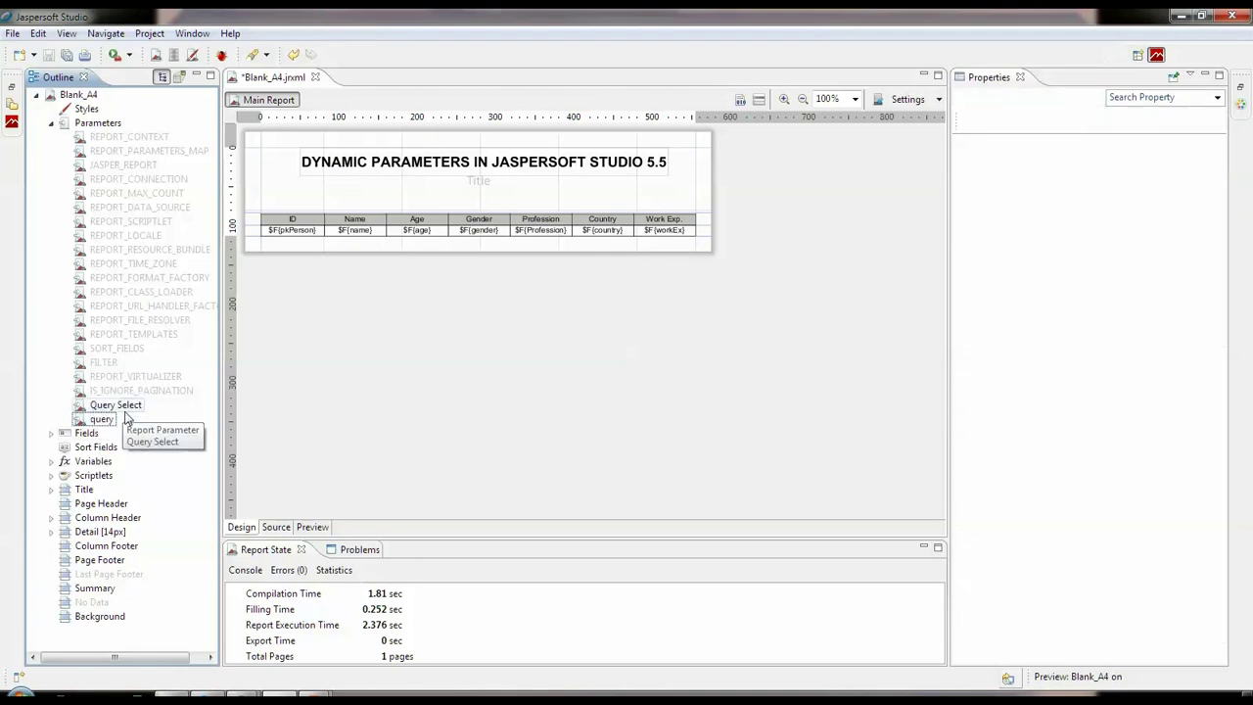
{"action": "left_click", "coordinate": [413, 243]}
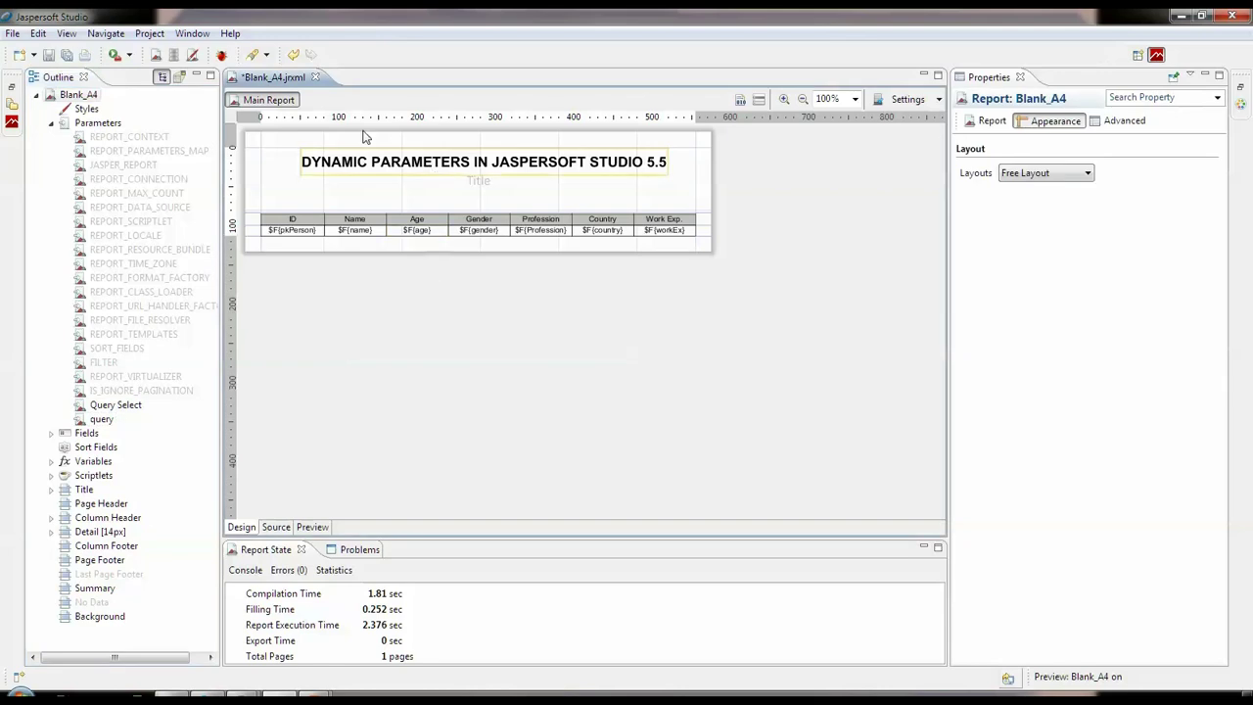
{"action": "left_click", "coordinate": [757, 100]}
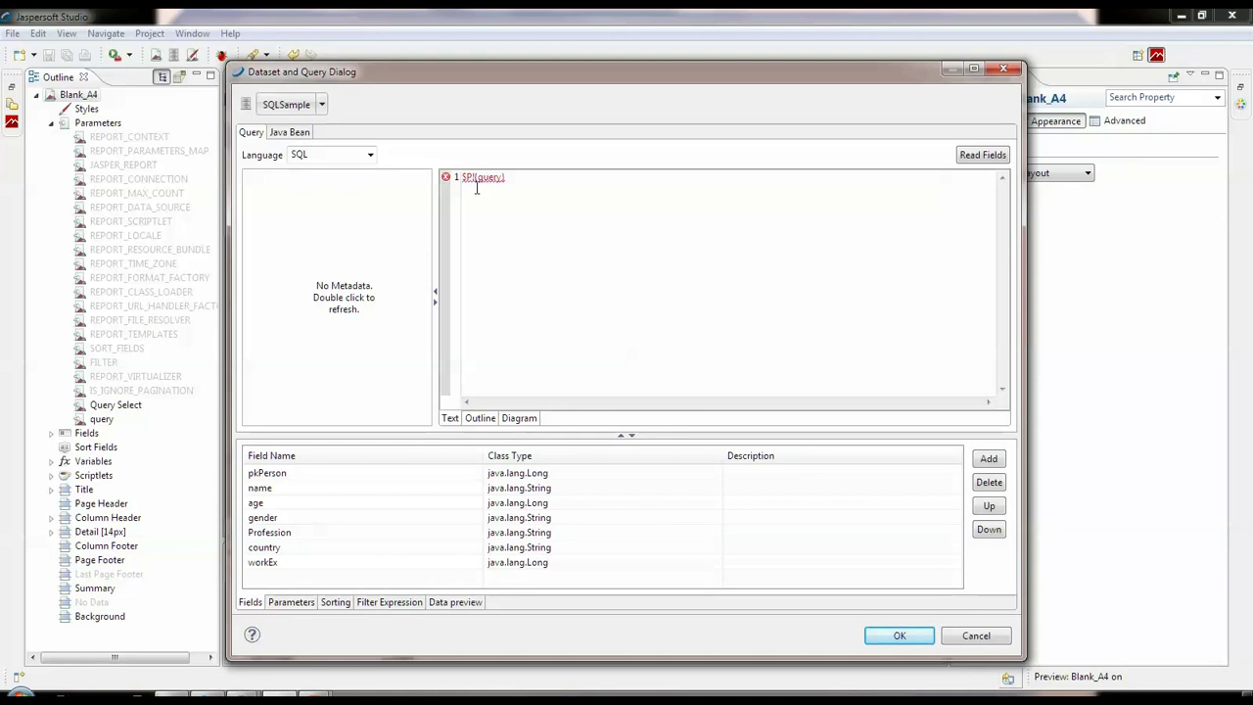
{"action": "left_click", "coordinate": [474, 181]}
{"action": "key", "text": "ctrl+a"}
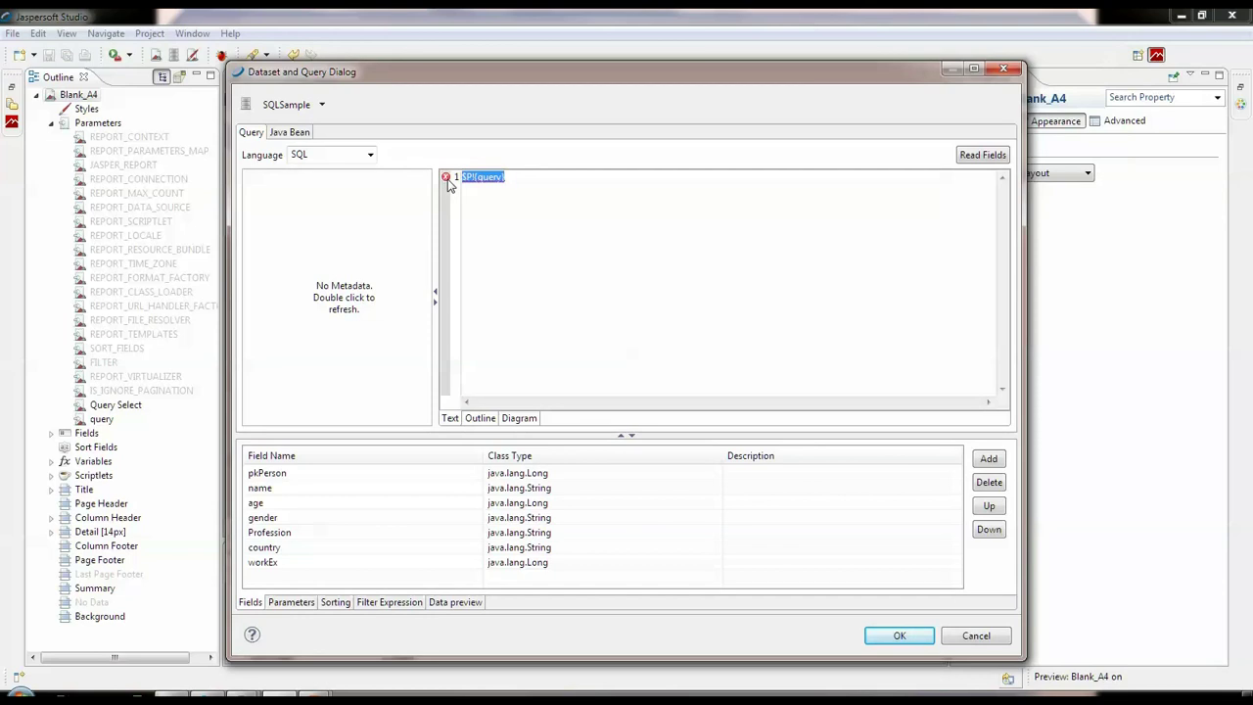
{"action": "left_click", "coordinate": [481, 217]}
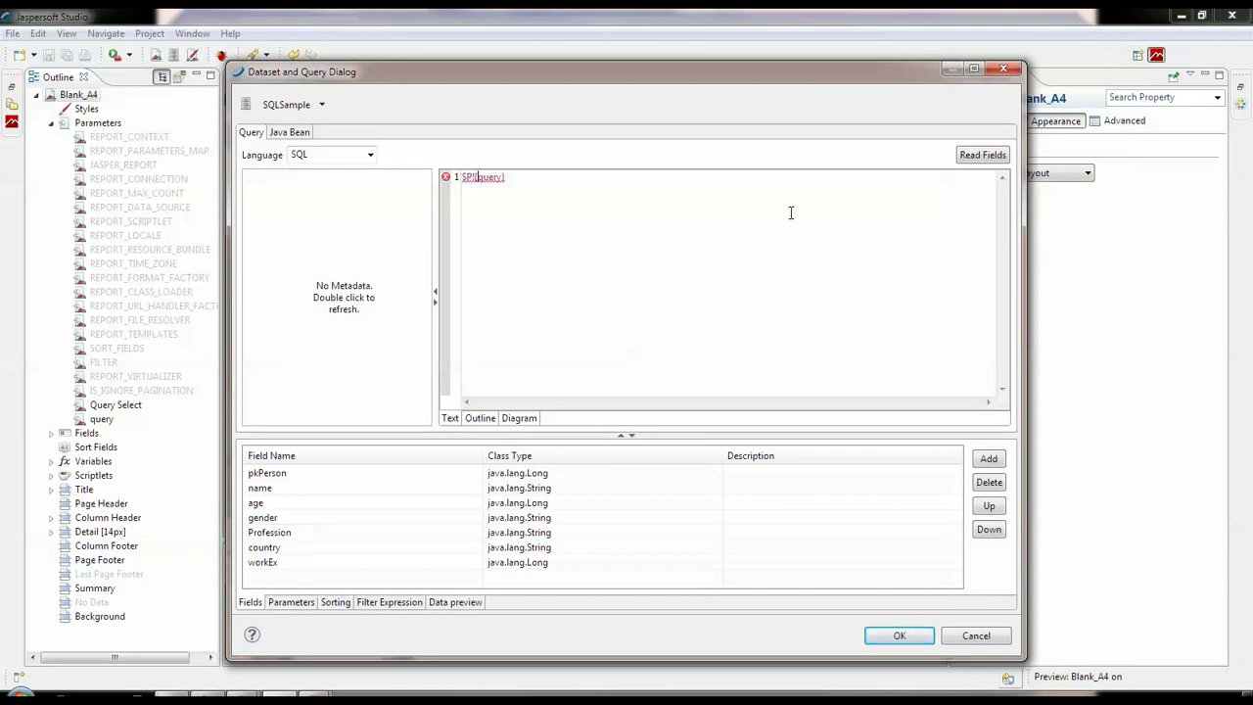
{"action": "left_click", "coordinate": [993, 158]}
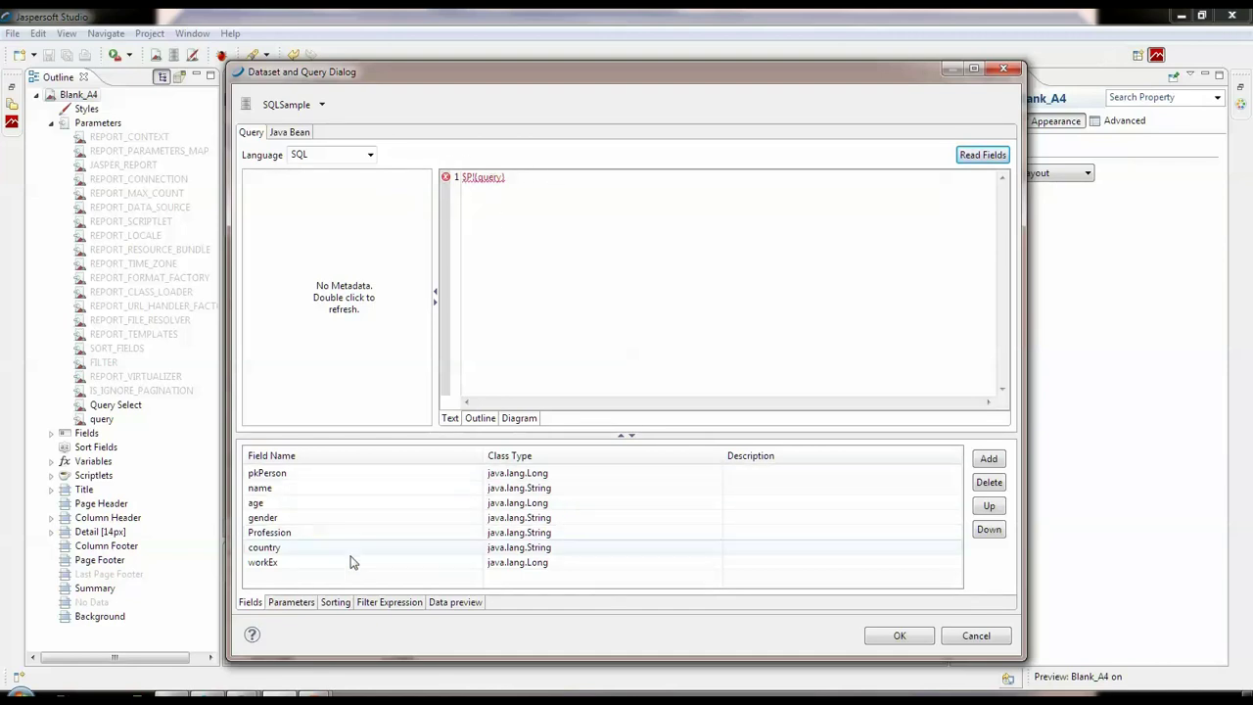
{"action": "left_click", "coordinate": [1004, 69]}
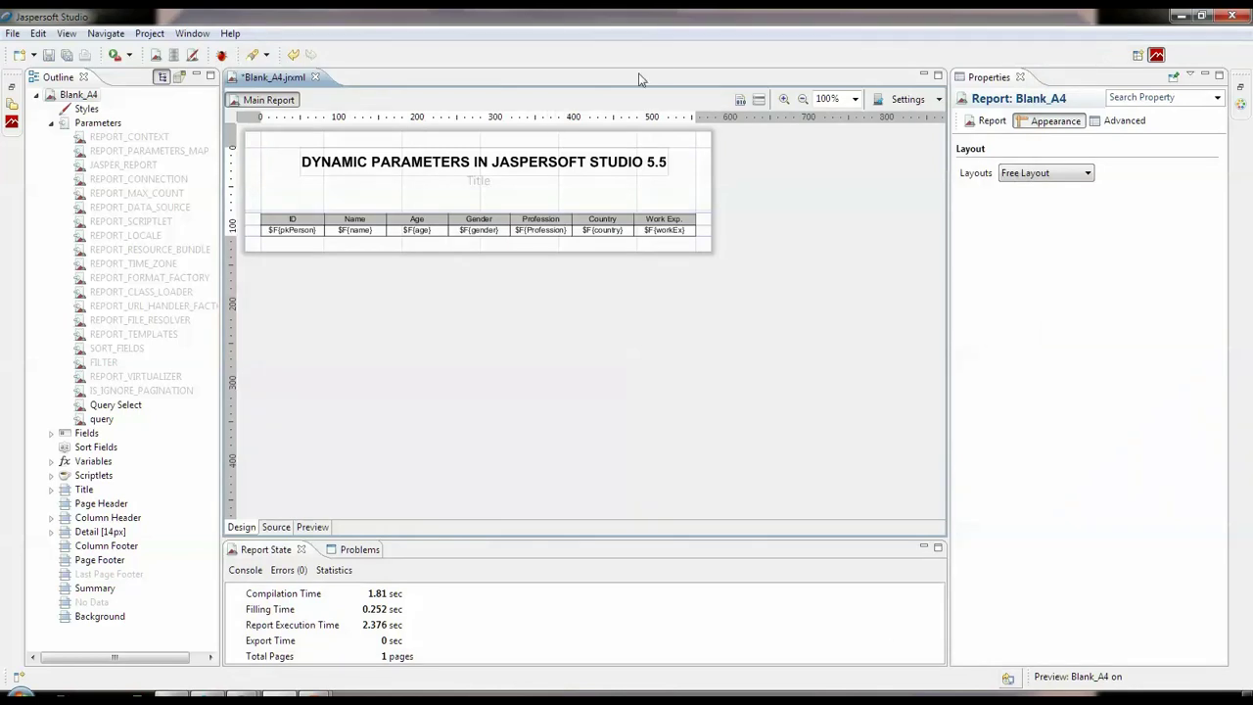
Step: Preview the report with Query Select 1, listing the four persons with IDs 1 to 4
{"action": "left_click", "coordinate": [313, 527]}
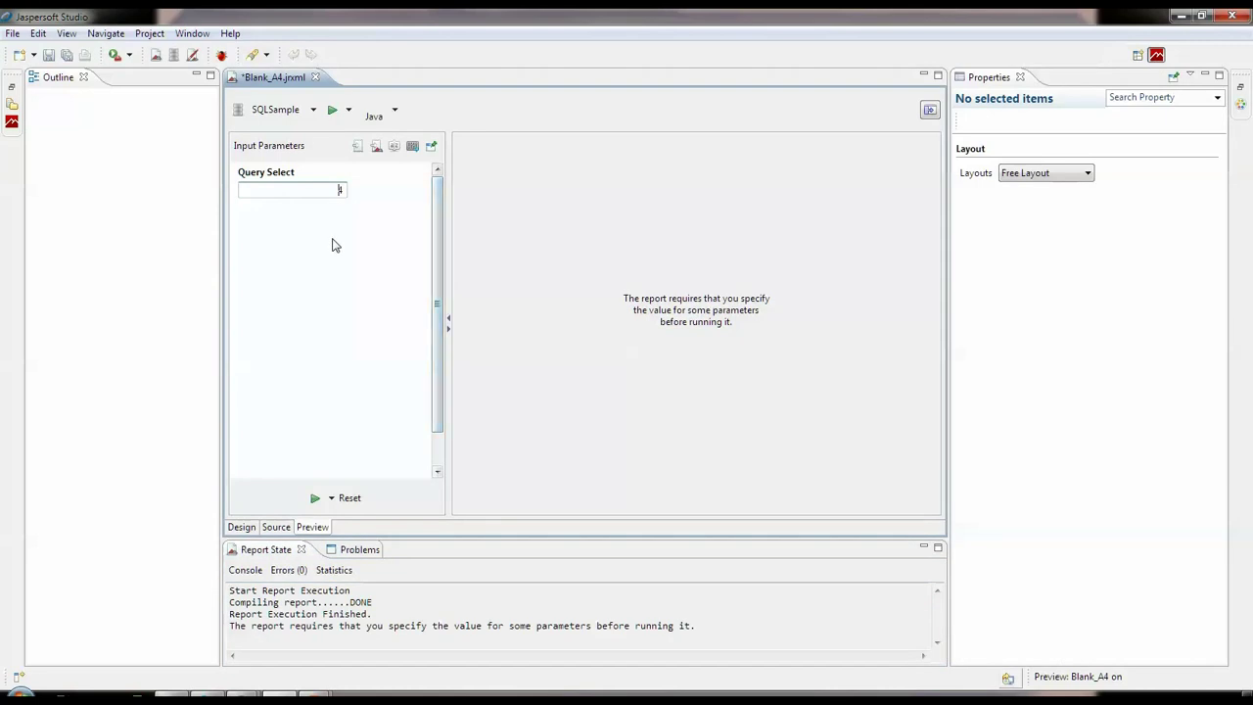
{"action": "left_click_drag", "start_coordinate": [330, 191], "coordinate": [352, 198]}
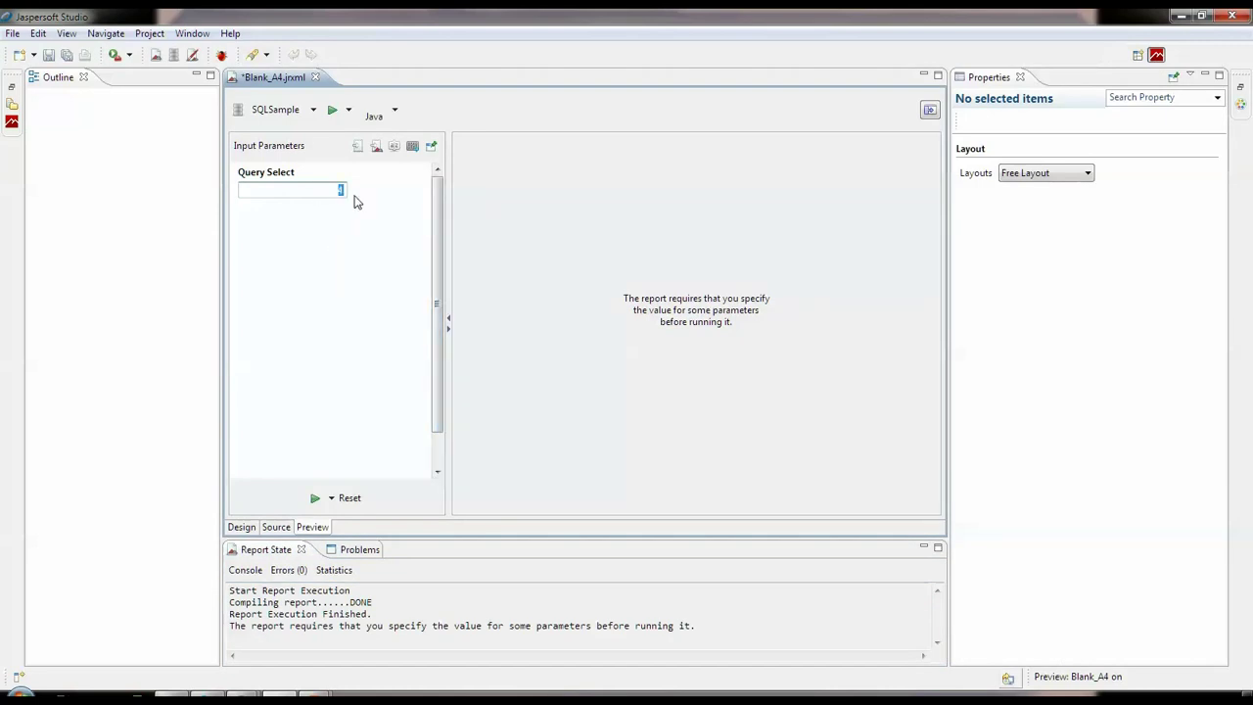
{"action": "left_click", "coordinate": [312, 496]}
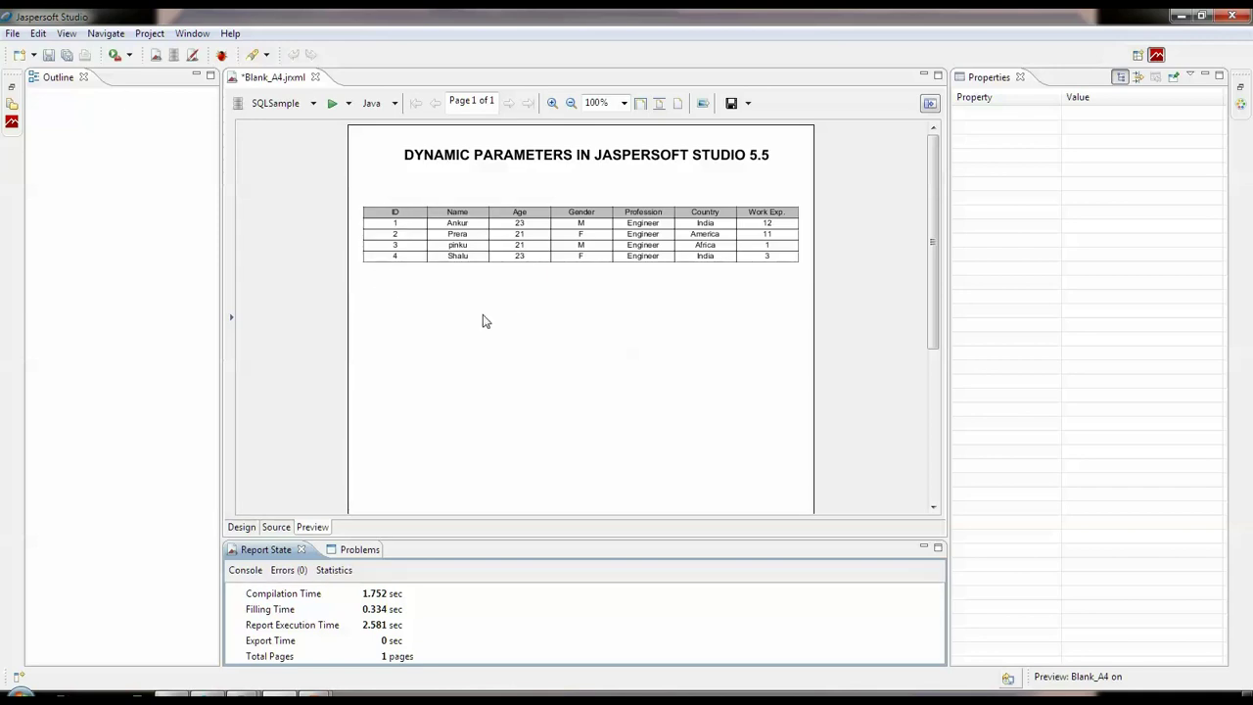
{"action": "left_click", "coordinate": [930, 103]}
Step: Run the preview with Query Select 3, listing persons with IDs 10–20
{"action": "left_click", "coordinate": [340, 178]}
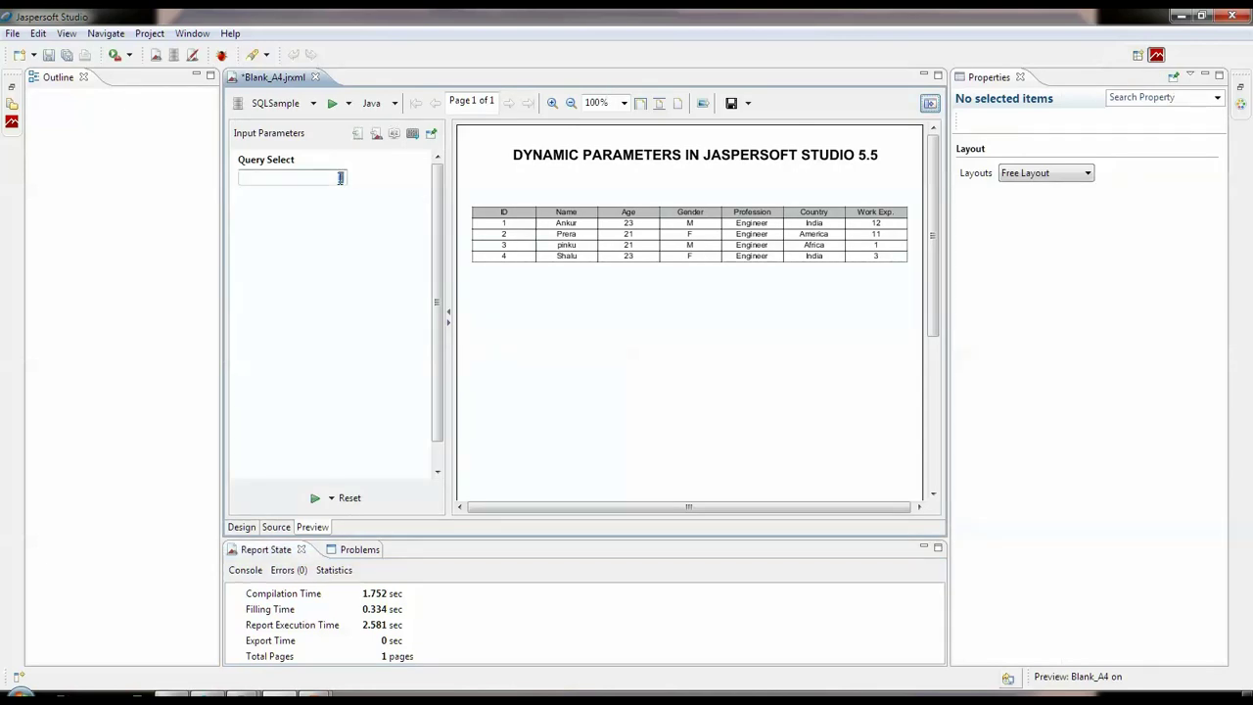
{"action": "type", "text": "3"}
{"action": "left_click", "coordinate": [315, 499]}
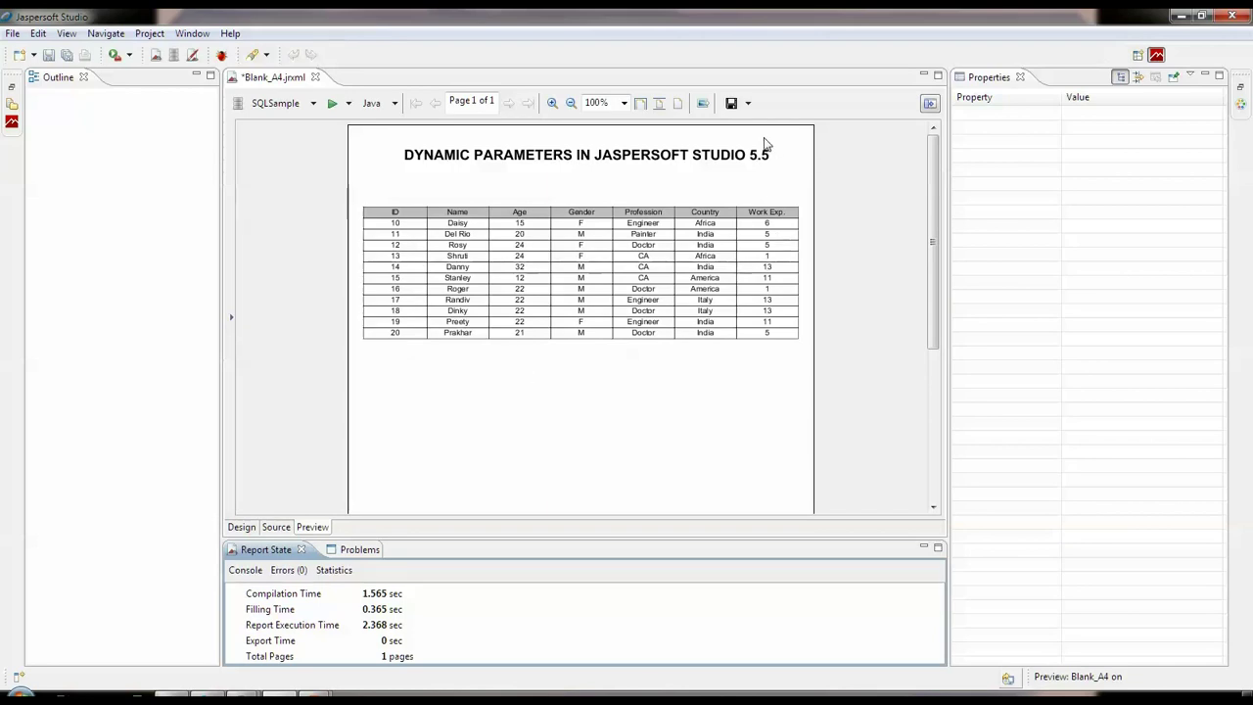
Step: Rerun with Query Select 4 to list all 20 persons, then return to the Design view
{"action": "left_click", "coordinate": [930, 103]}
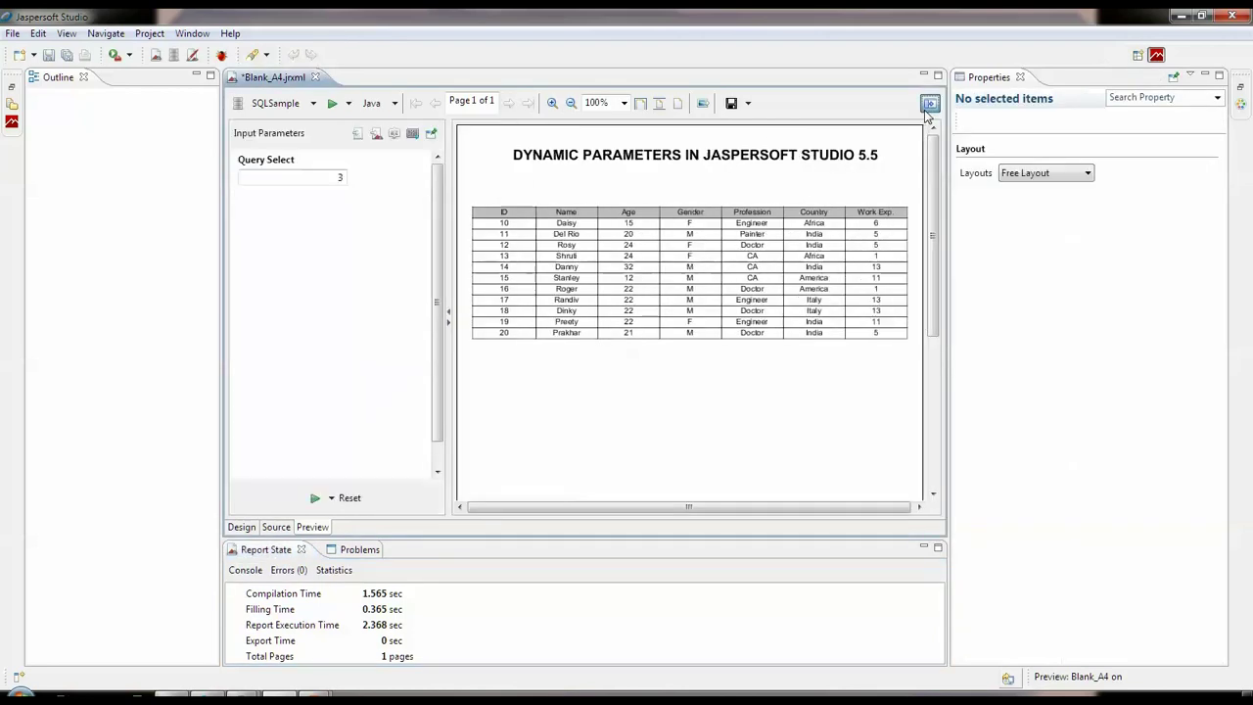
{"action": "double_click", "coordinate": [339, 177]}
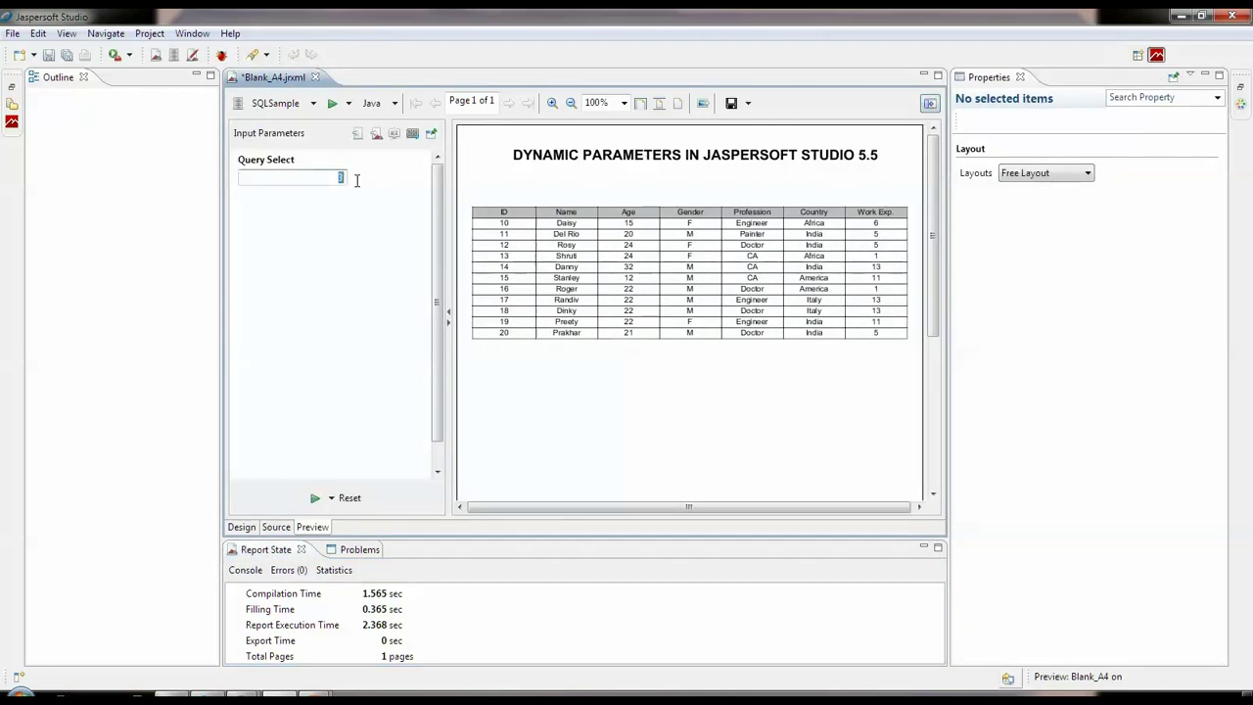
{"action": "type", "text": "4"}
{"action": "left_click", "coordinate": [314, 498]}
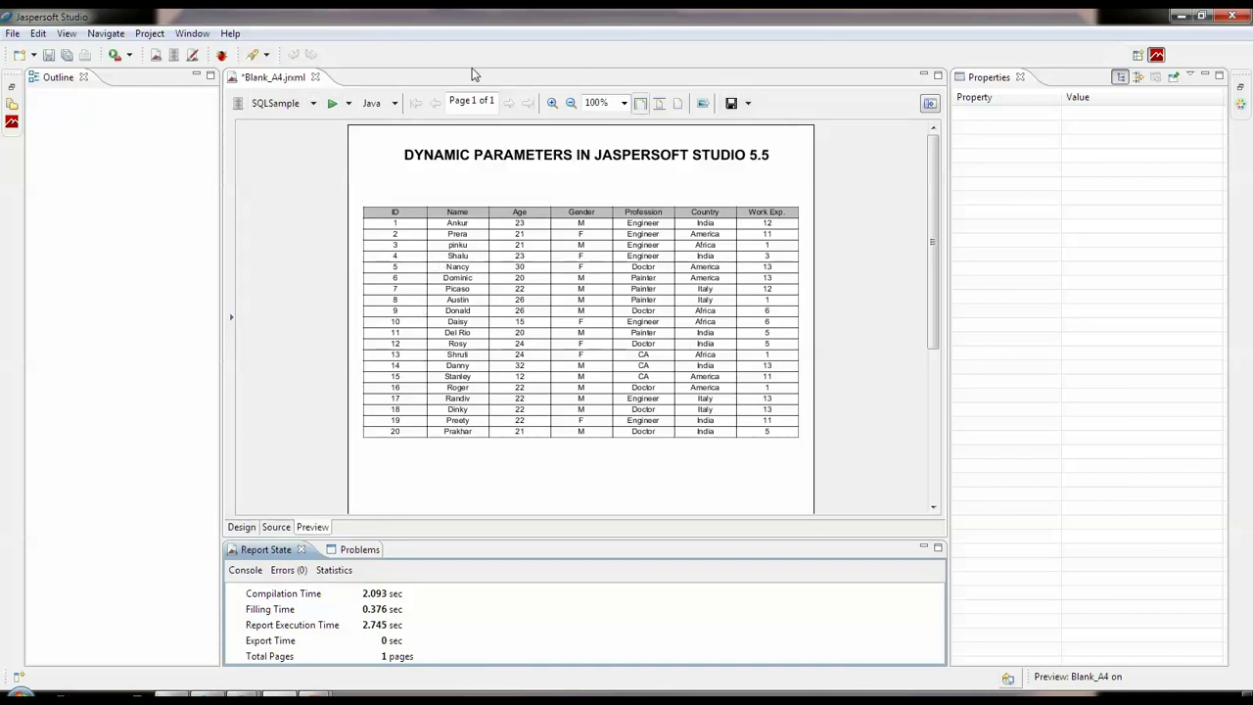
{"action": "left_click", "coordinate": [241, 528]}
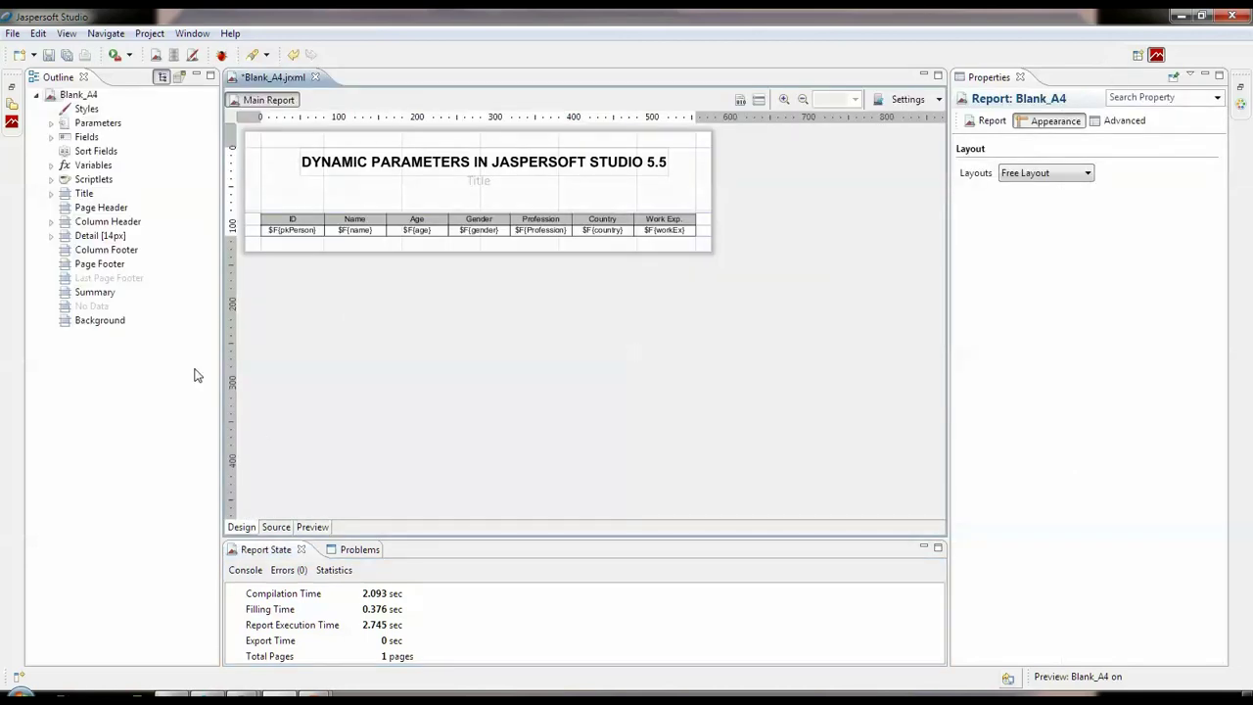
Step: Move the Query Select parameter below query in the Outline's Parameters list
{"action": "left_click", "coordinate": [52, 122]}
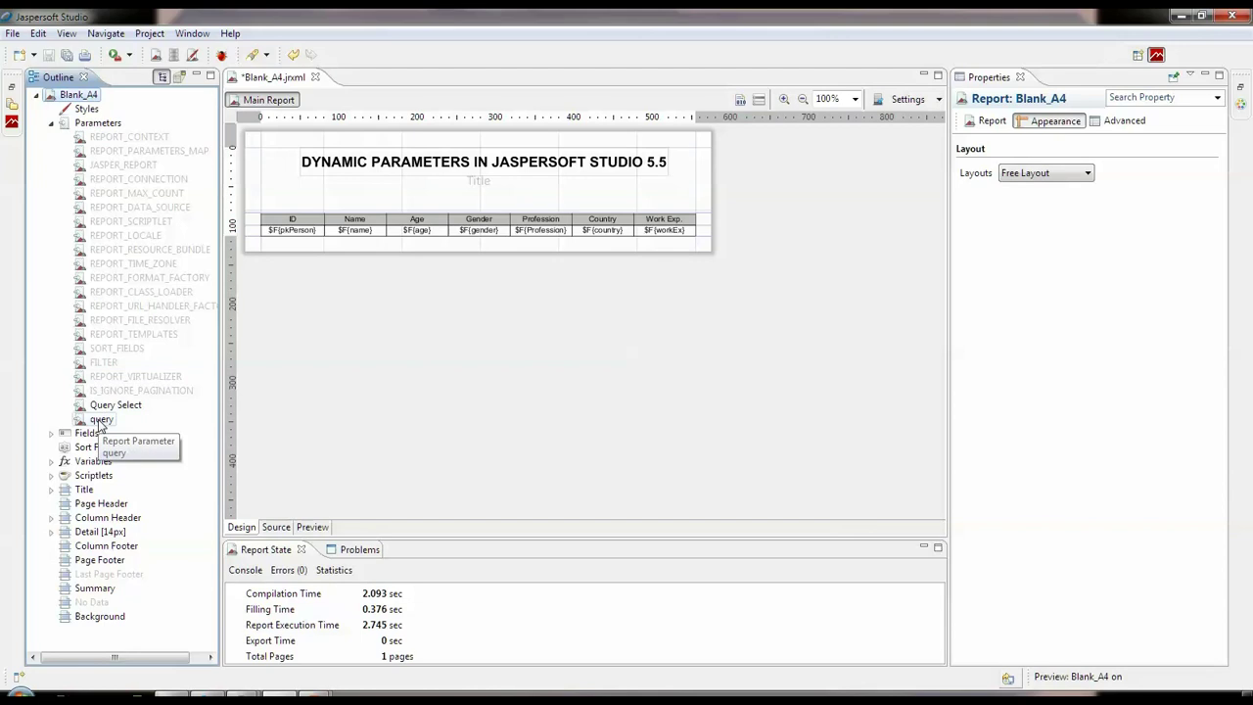
{"action": "left_click", "coordinate": [99, 420]}
{"action": "left_click", "coordinate": [116, 404]}
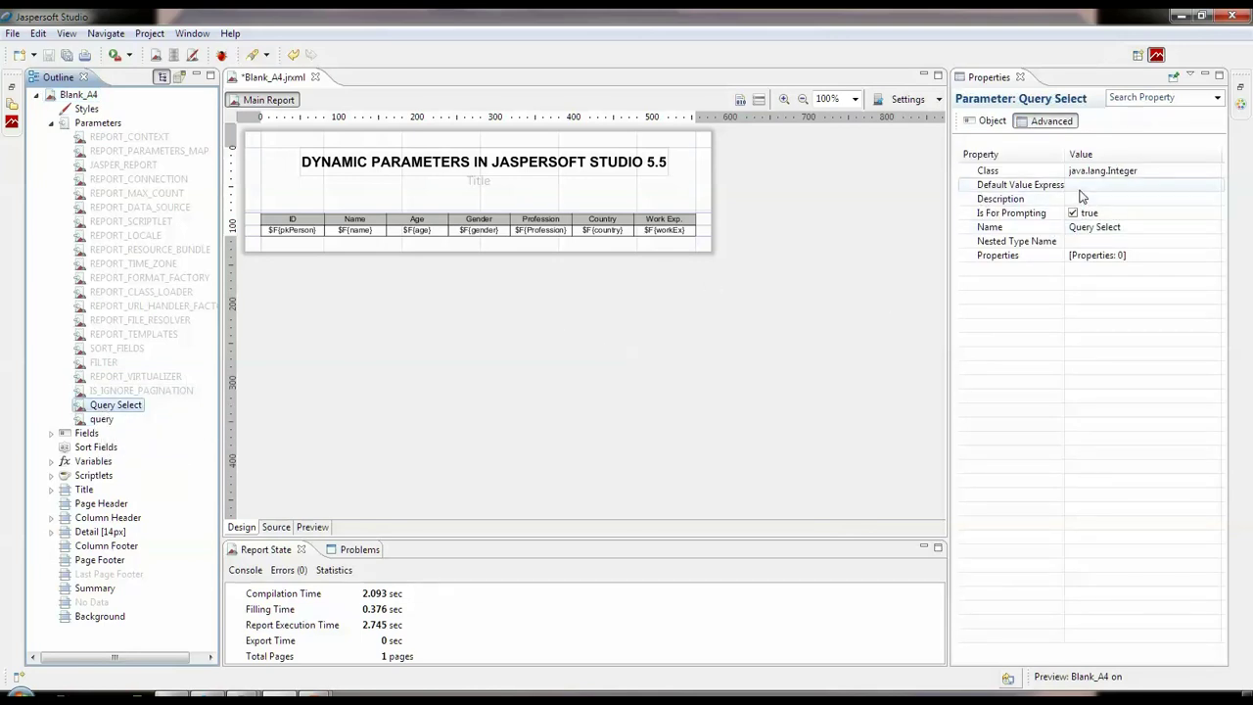
{"action": "left_click_drag", "start_coordinate": [115, 406], "coordinate": [190, 408]}
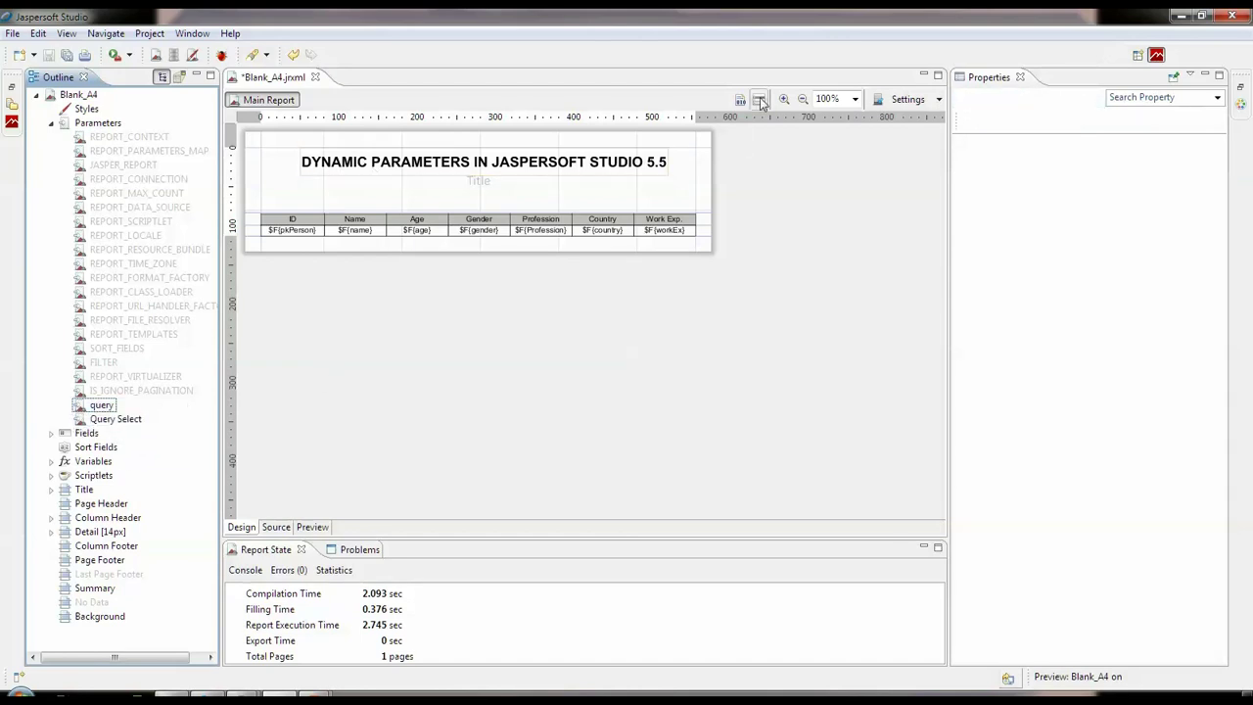
Step: Preview the report with Query Select 1, which now returns all 20 PERSONS records
{"action": "left_click", "coordinate": [313, 527]}
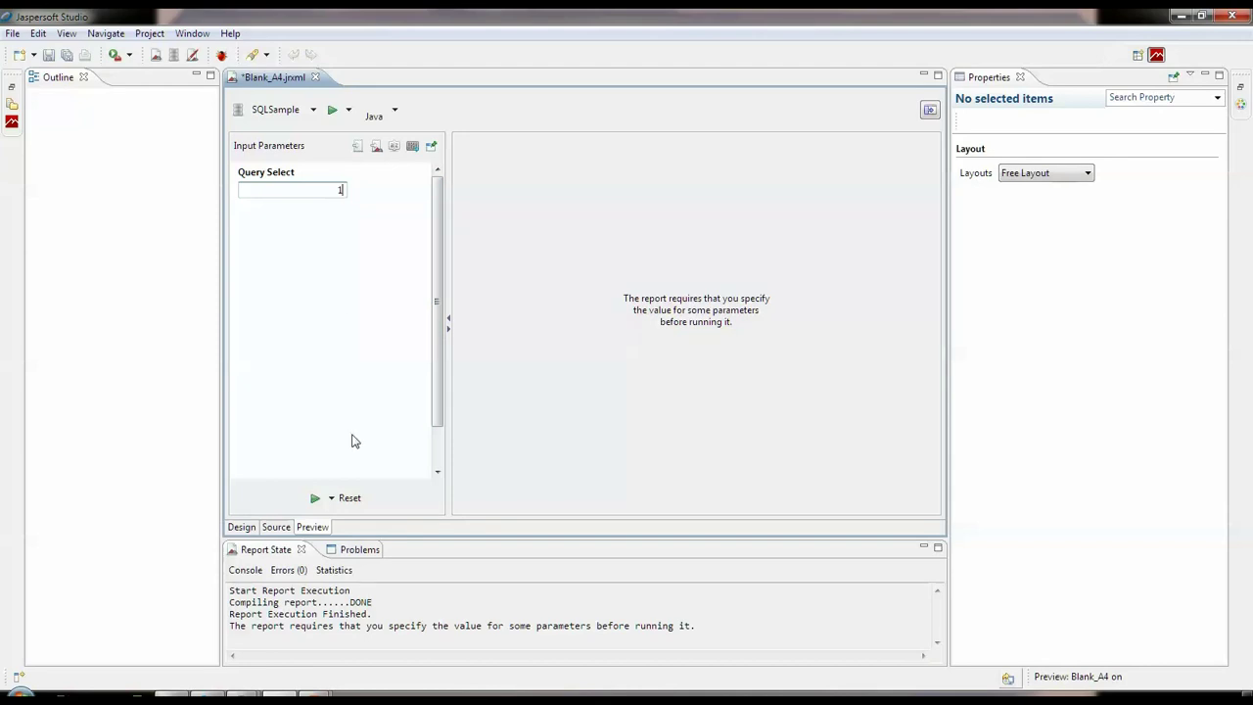
{"action": "left_click", "coordinate": [314, 497]}
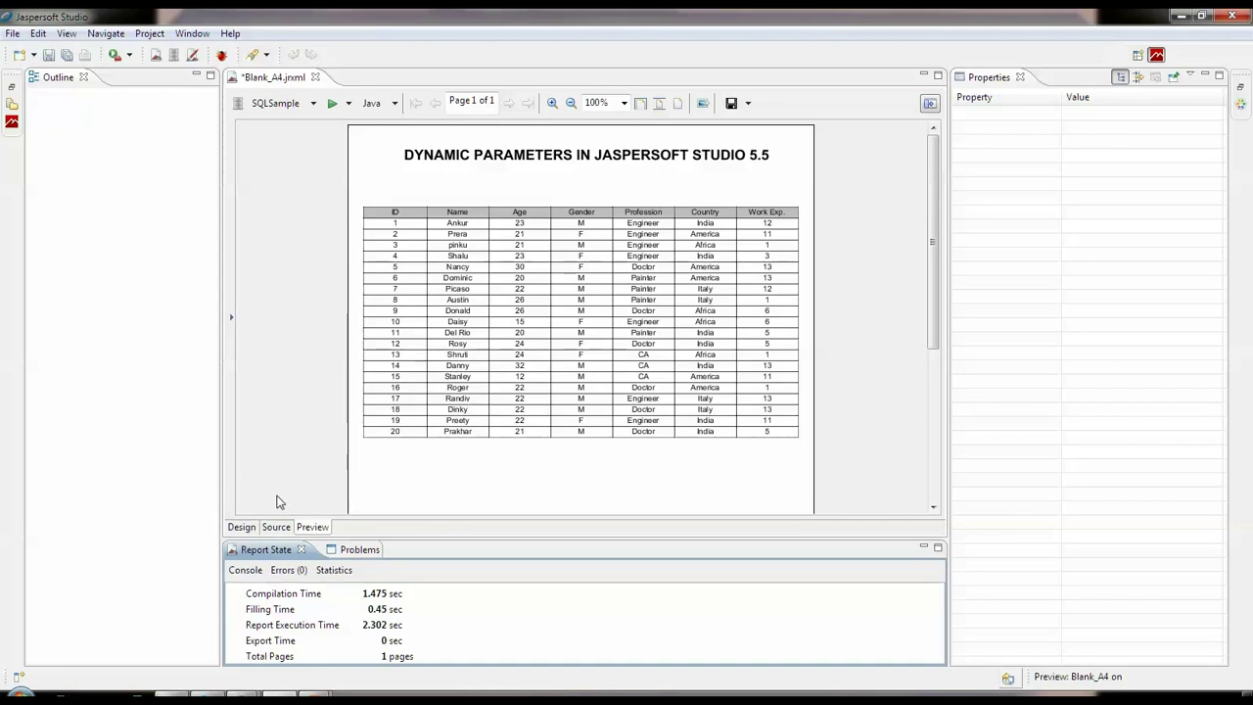
Step: In Design view, review query's nested ternary Default Value Expression in the Expression Editor
{"action": "left_click", "coordinate": [246, 529]}
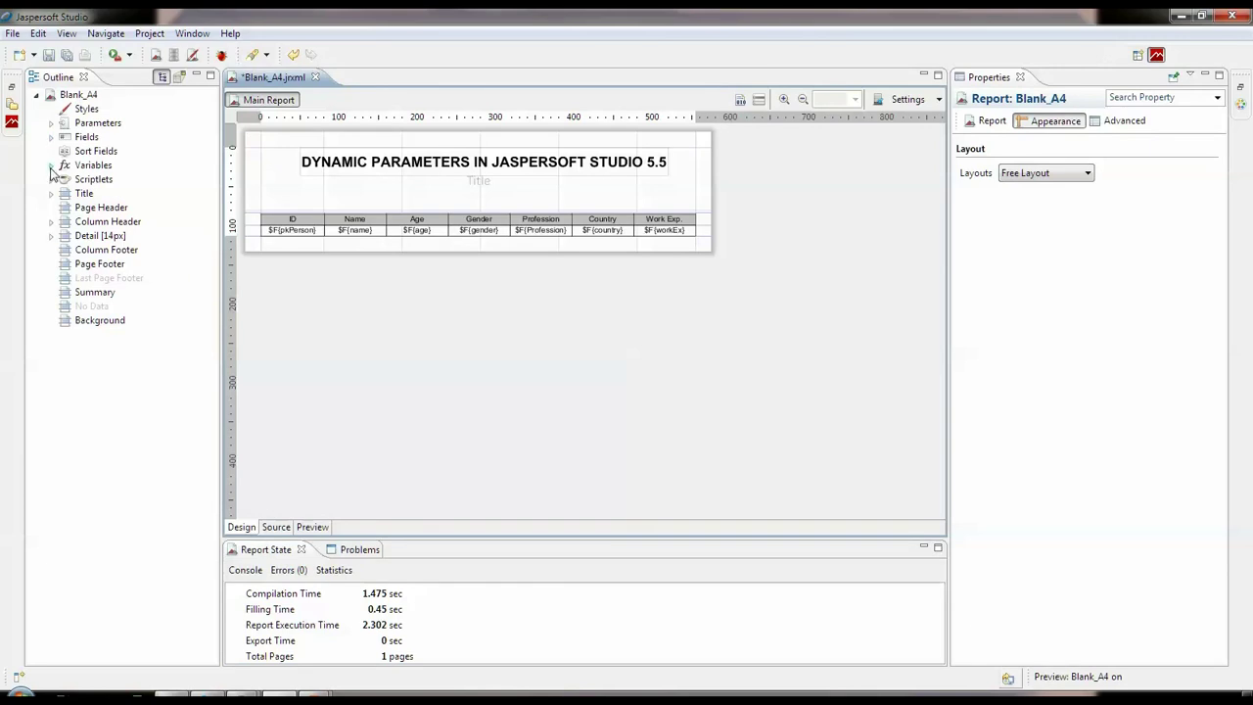
{"action": "left_click", "coordinate": [53, 124]}
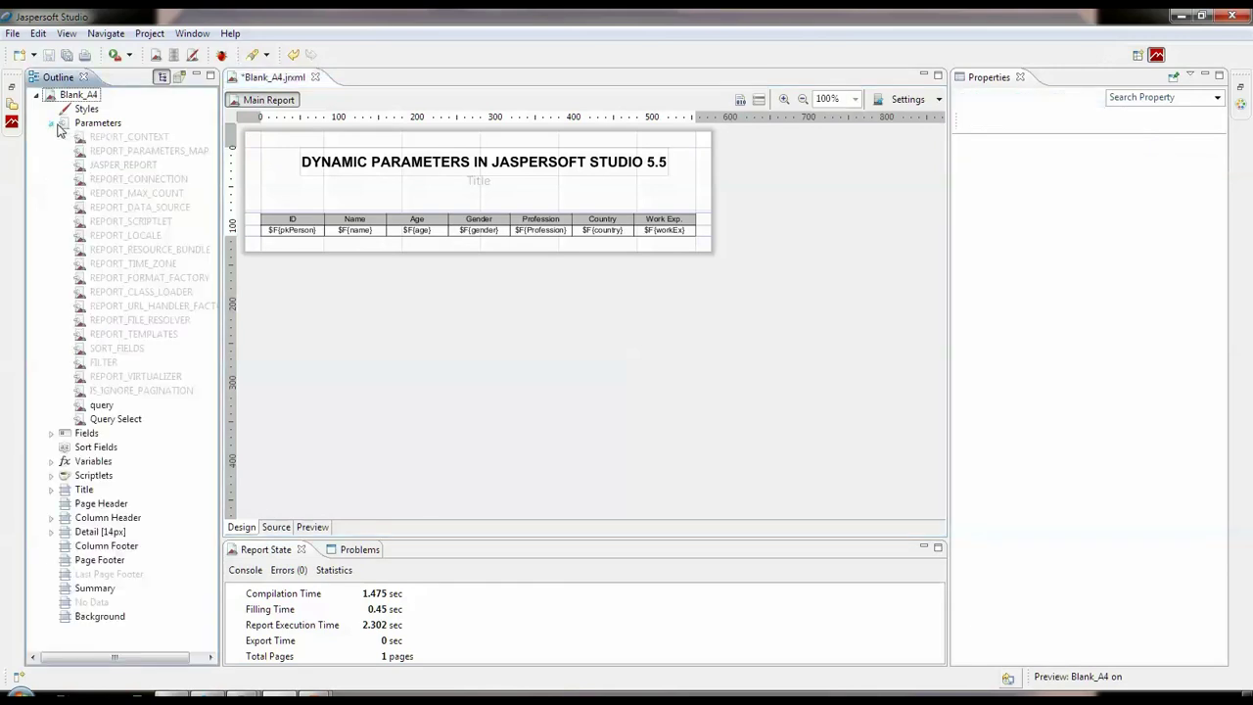
{"action": "left_click", "coordinate": [113, 420]}
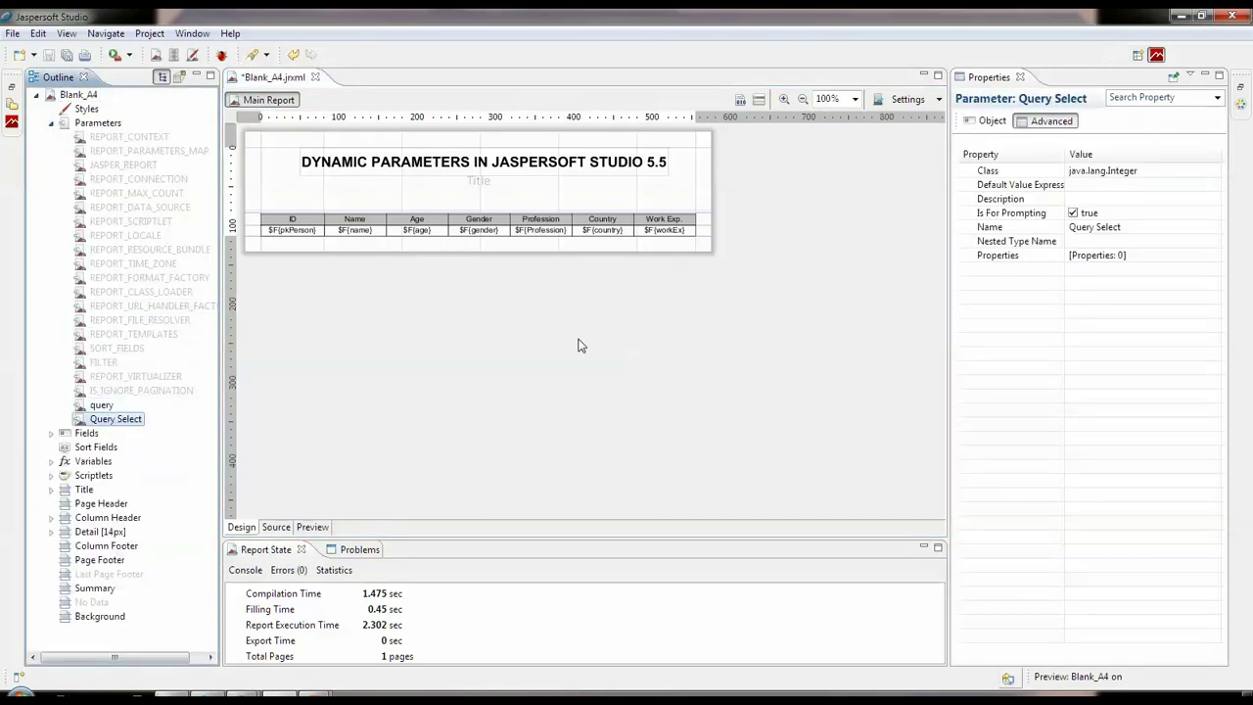
{"action": "left_click", "coordinate": [100, 406]}
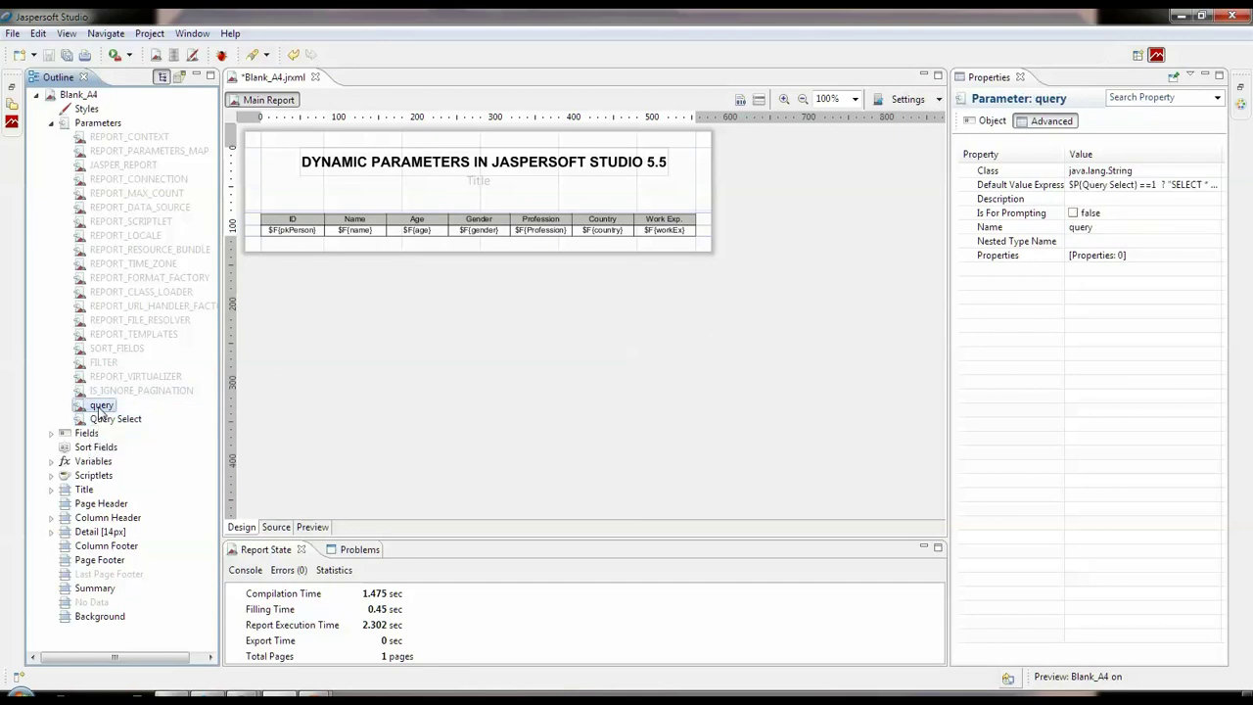
{"action": "left_click", "coordinate": [1194, 186]}
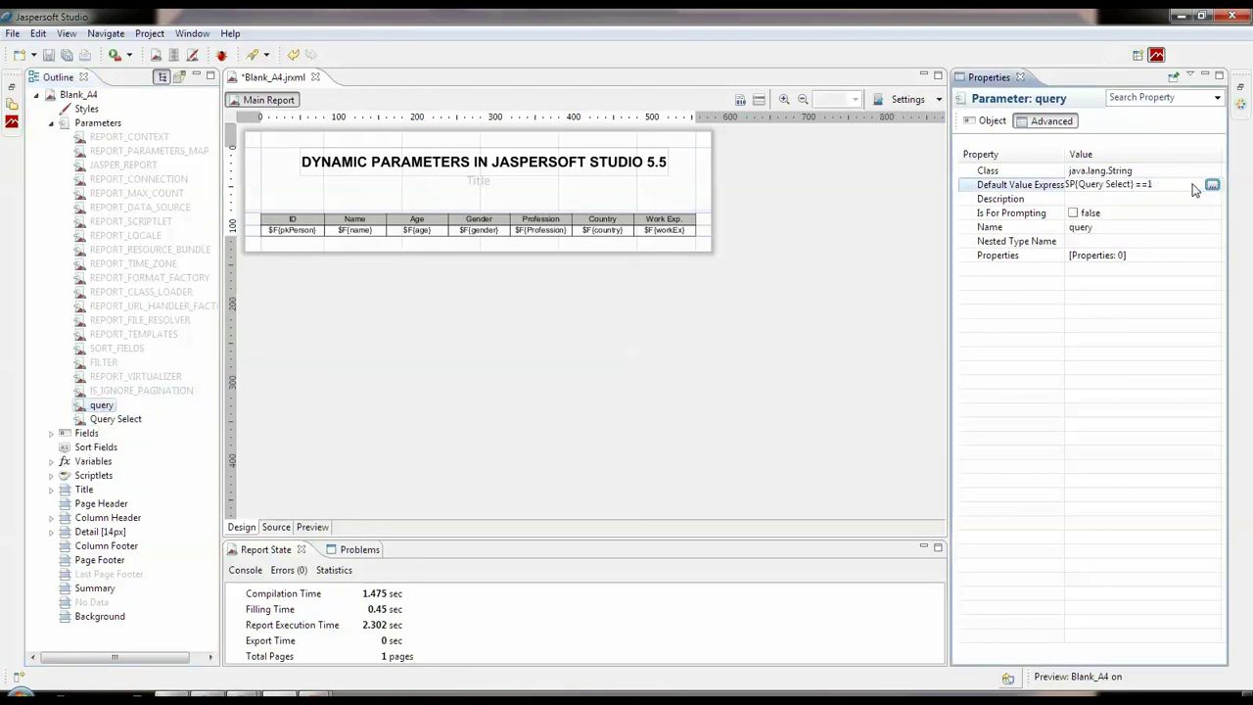
{"action": "left_click", "coordinate": [1212, 185]}
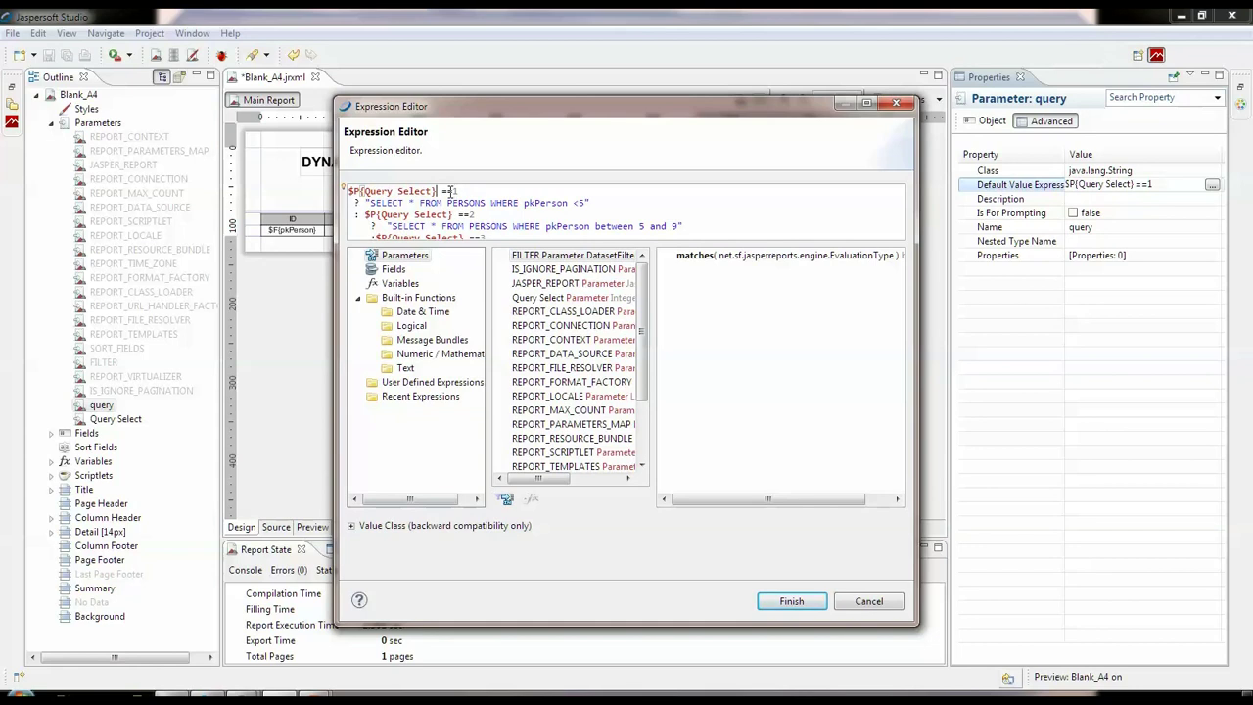
{"action": "left_click_drag", "start_coordinate": [451, 191], "coordinate": [394, 233]}
{"action": "left_click", "coordinate": [532, 235]}
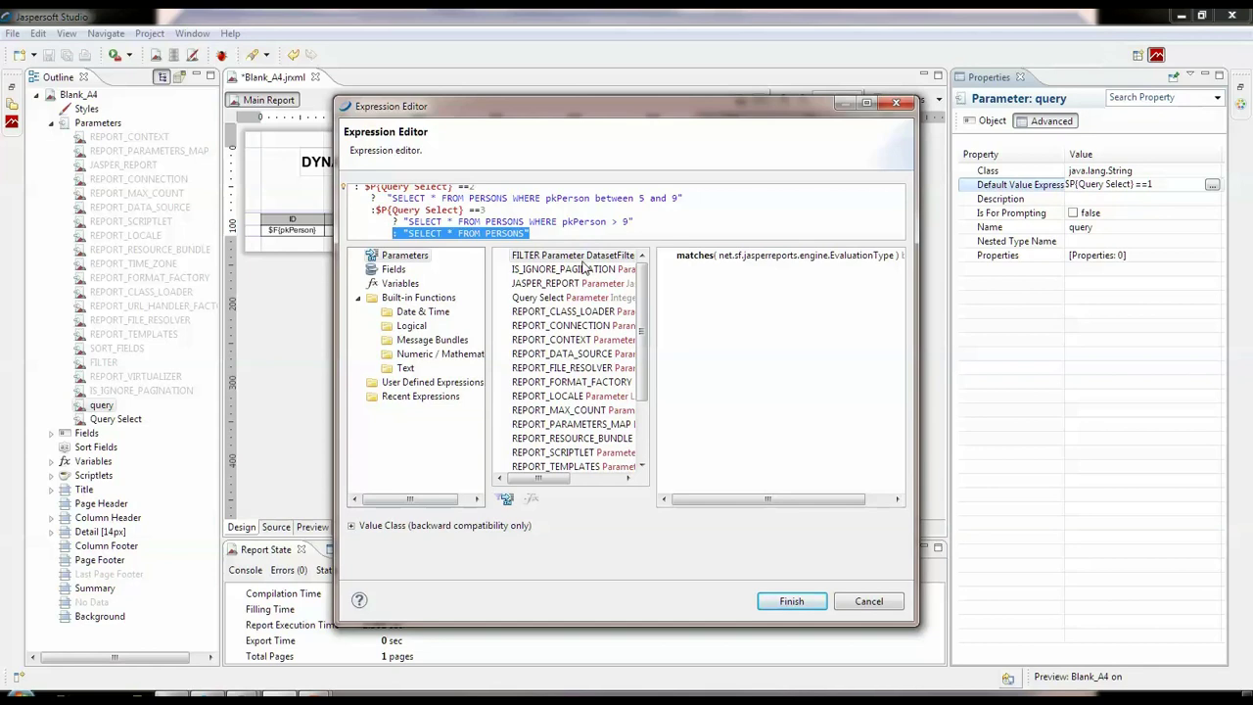
{"action": "left_click", "coordinate": [791, 601]}
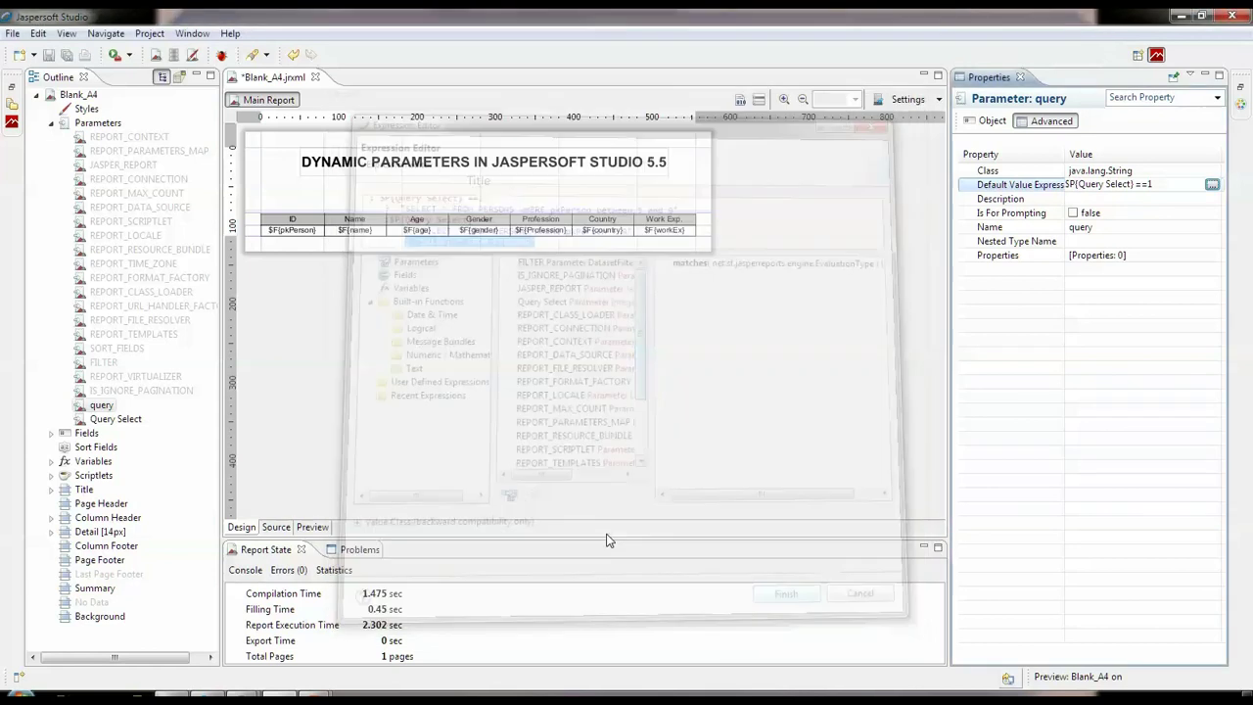
Step: Move Query Select back above query in the Parameters list and open the preview
{"action": "left_click_drag", "start_coordinate": [108, 419], "coordinate": [111, 410]}
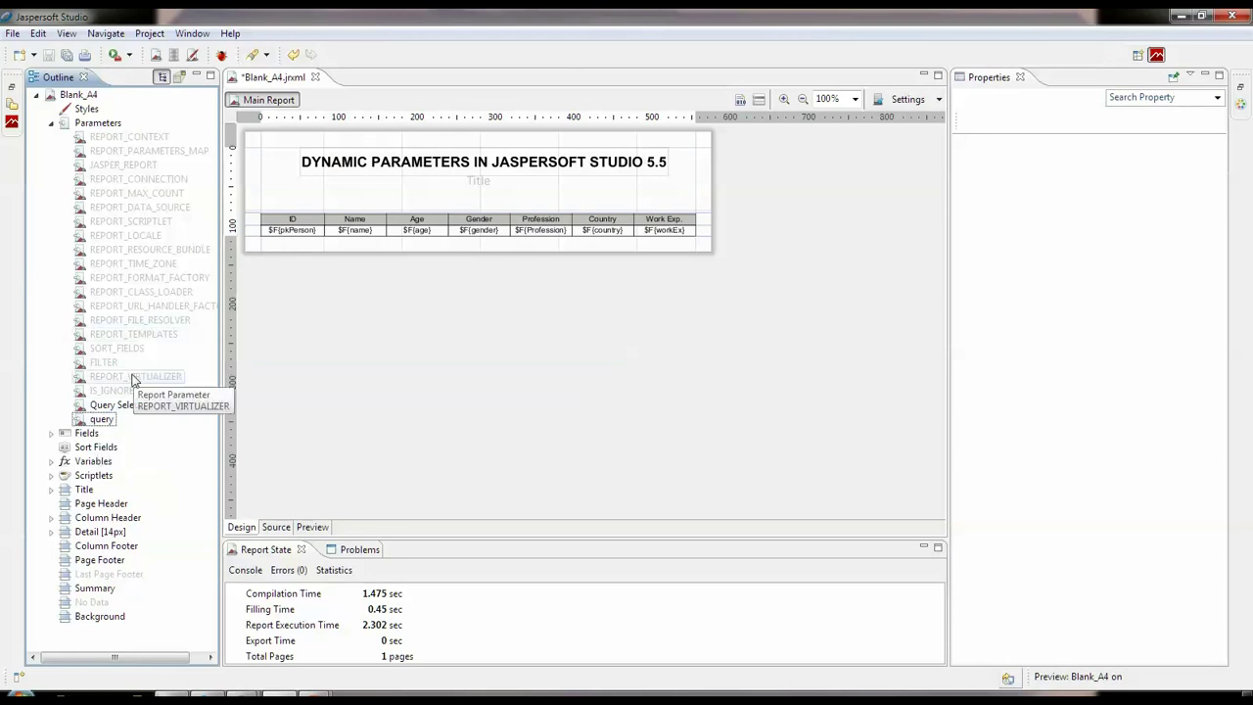
{"action": "left_click", "coordinate": [102, 419]}
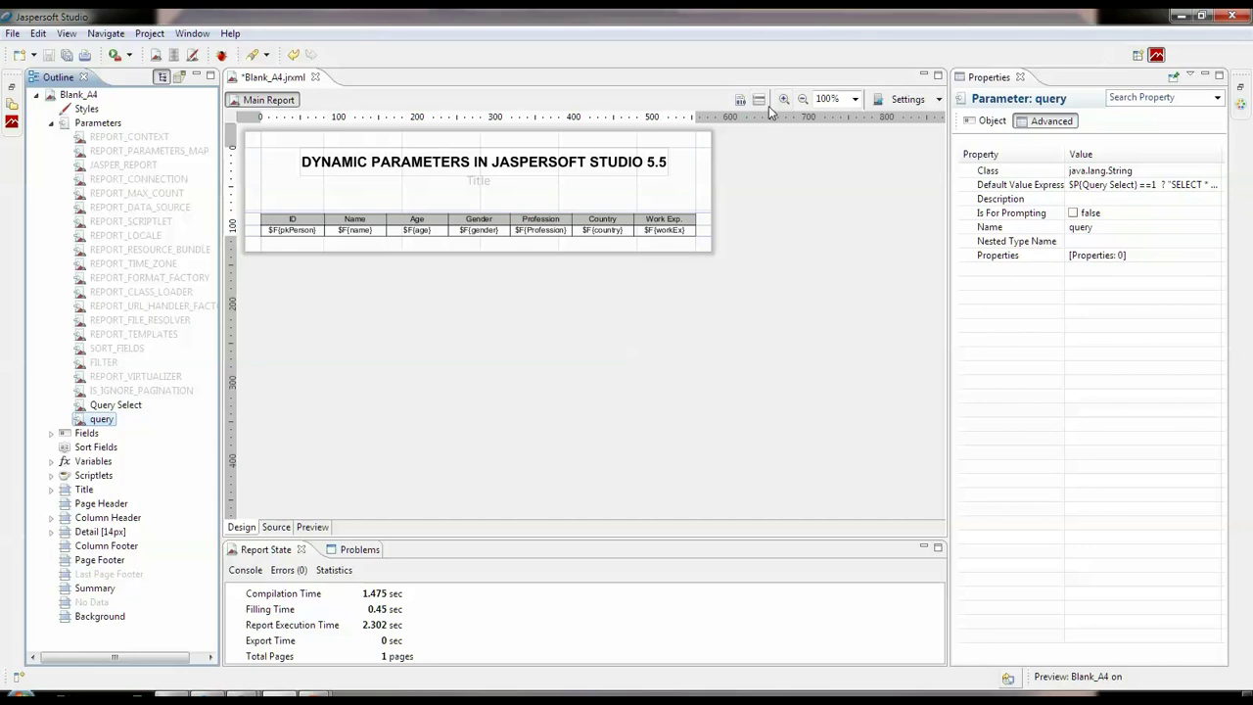
{"action": "left_click", "coordinate": [315, 528]}
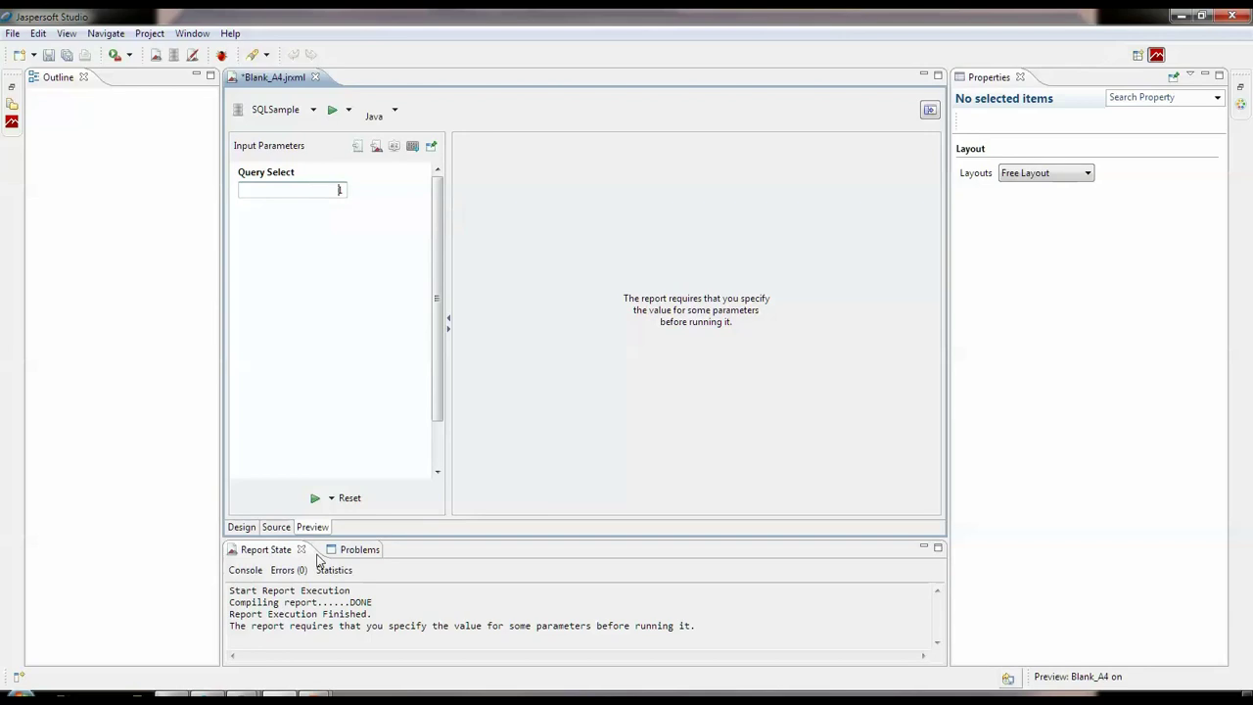
Step: Run the preview to list only the first four persons, then return to Design view
{"action": "left_click", "coordinate": [314, 497]}
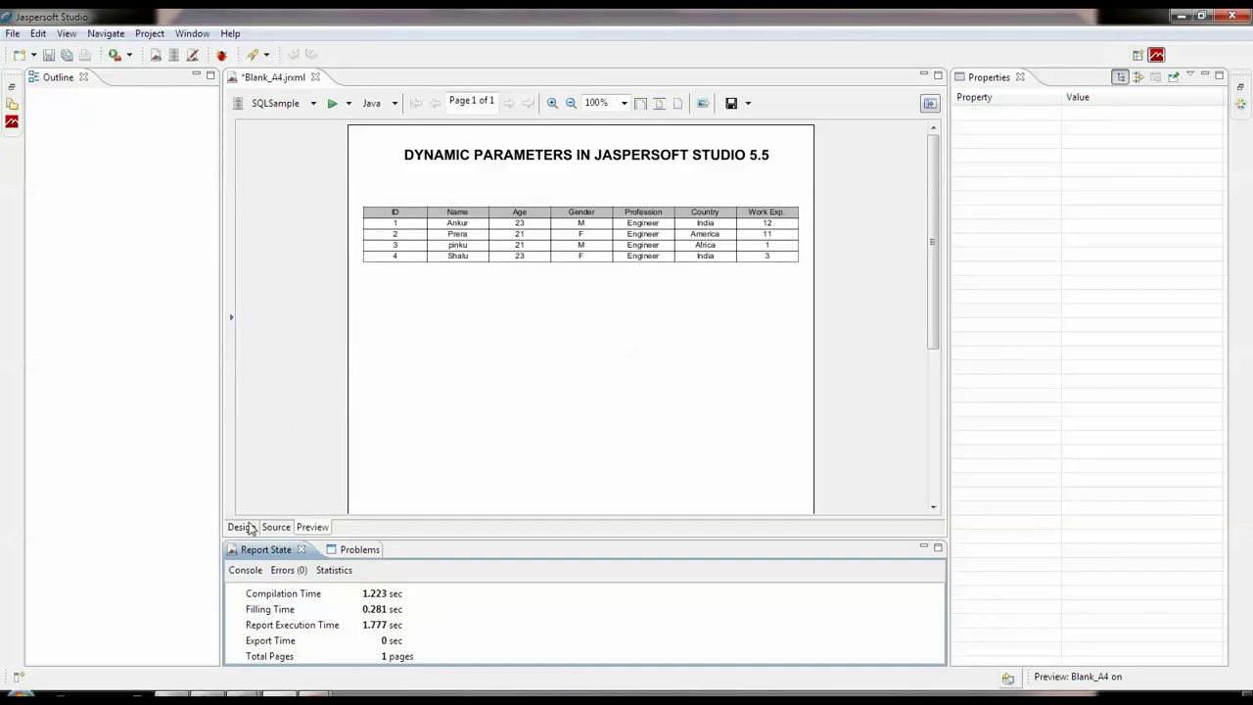
{"action": "left_click", "coordinate": [244, 527]}
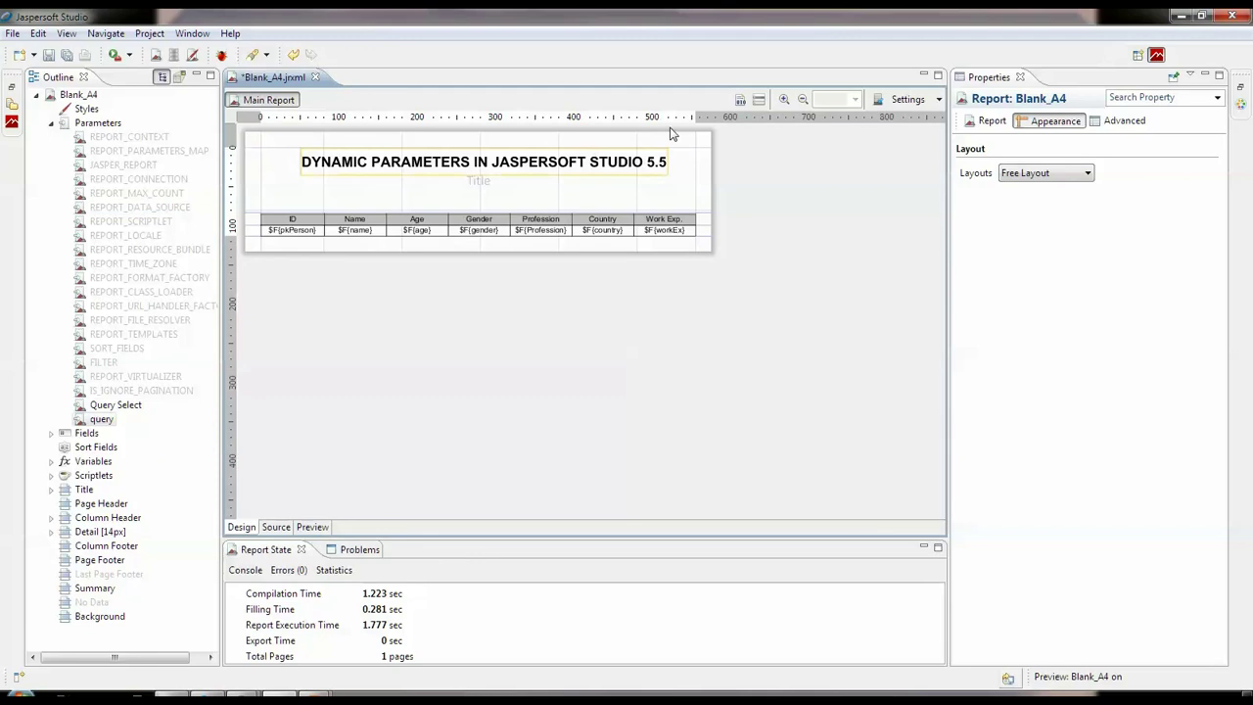
Step: In the Dataset and Query dialog, clear the query language and read fields from $P!{query}
{"action": "left_click", "coordinate": [758, 100]}
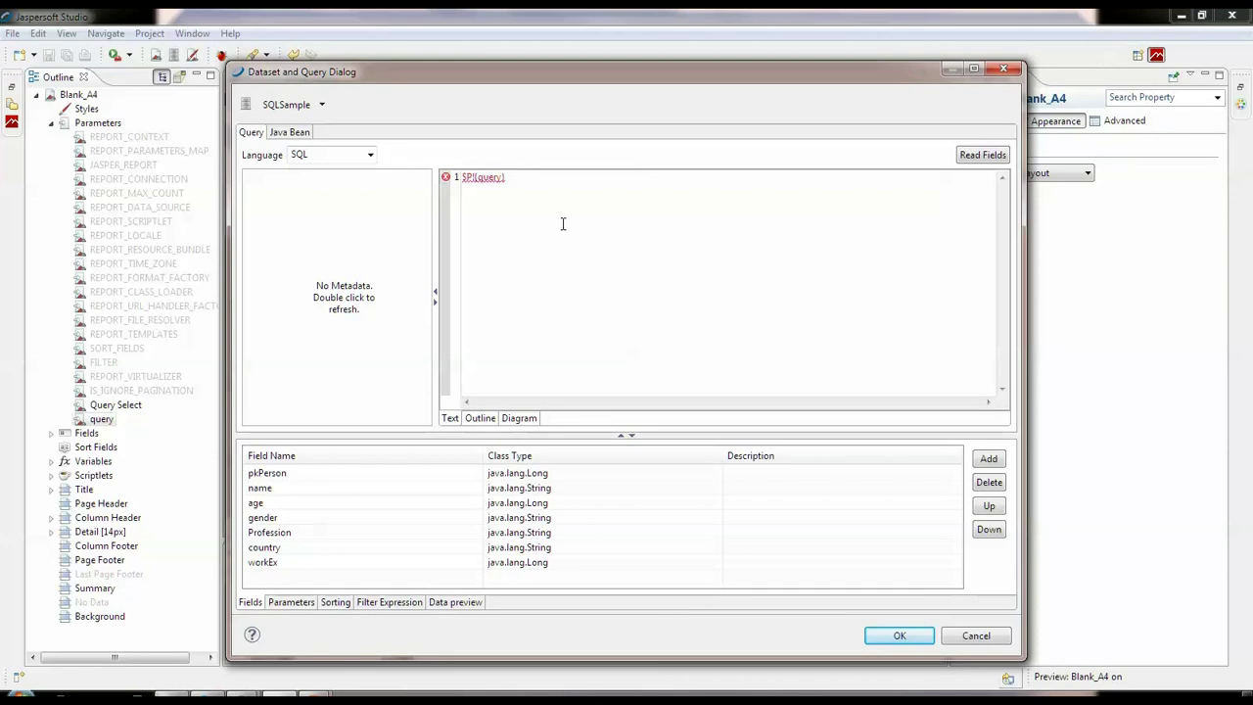
{"action": "left_click", "coordinate": [370, 155]}
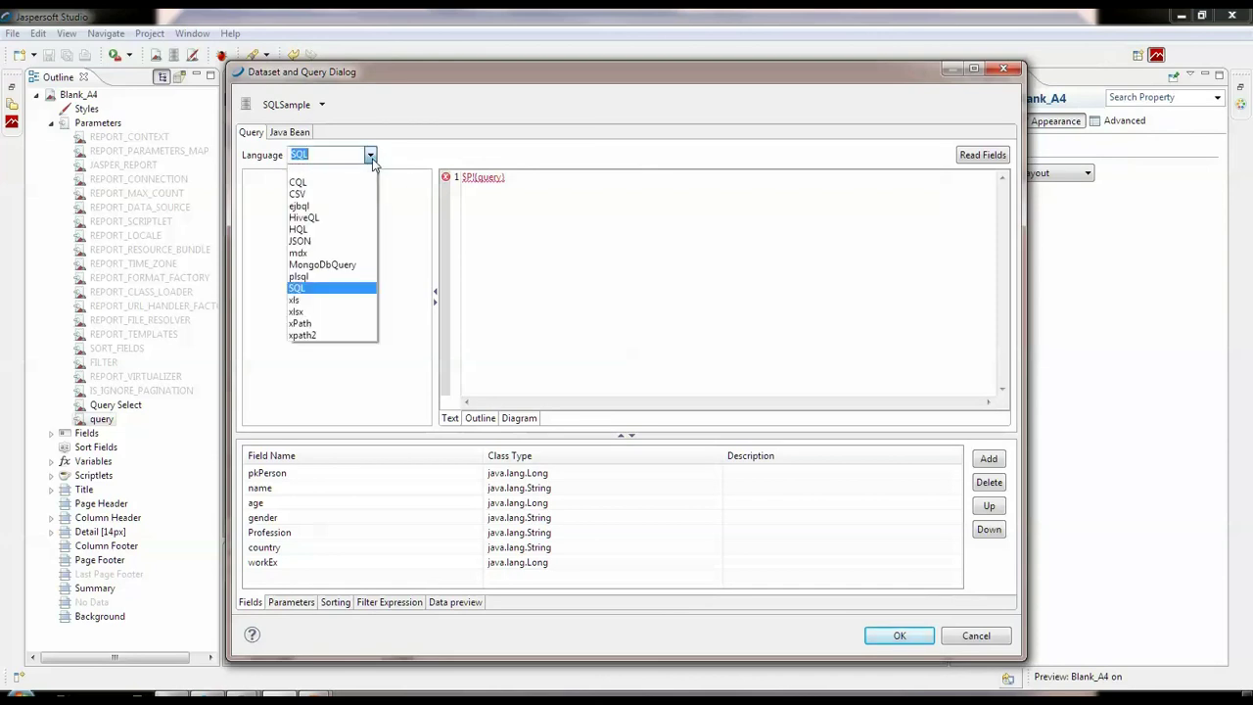
{"action": "left_click", "coordinate": [367, 171]}
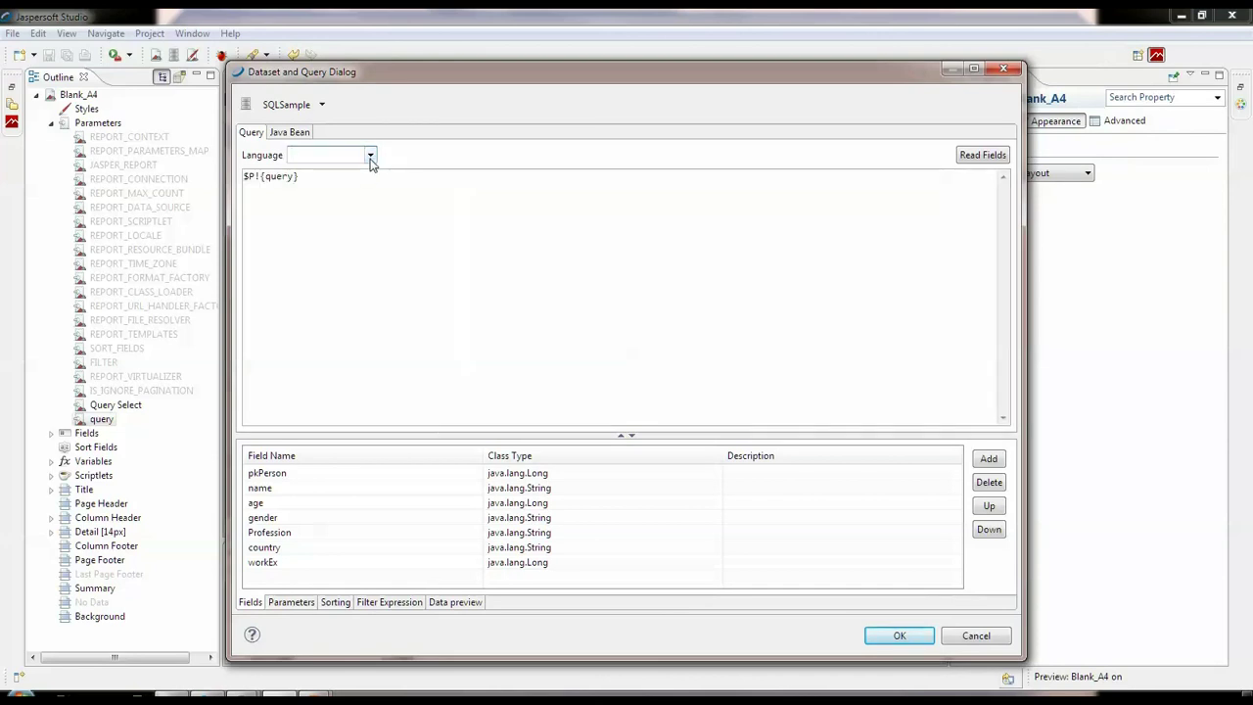
{"action": "left_click", "coordinate": [375, 201]}
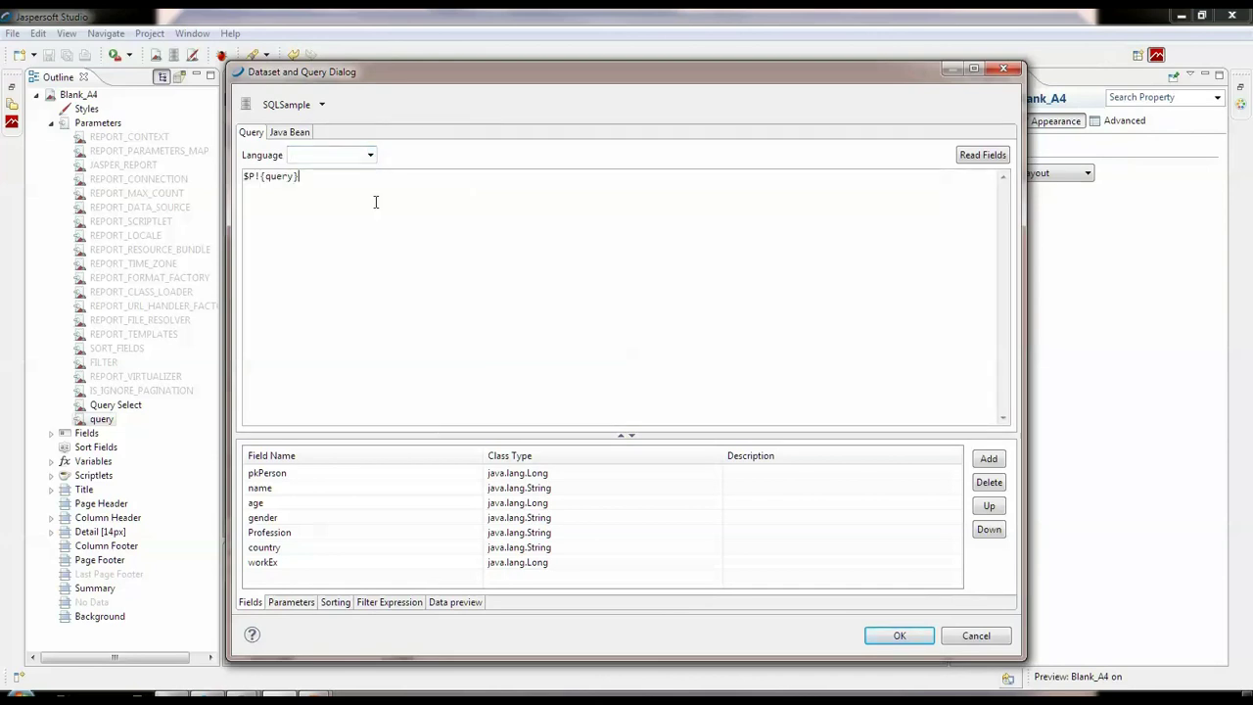
{"action": "left_click", "coordinate": [969, 158]}
Step: Set the query language back to SQL, re-read the fields, and confirm the dialog
{"action": "left_click_drag", "start_coordinate": [307, 216], "coordinate": [187, 163]}
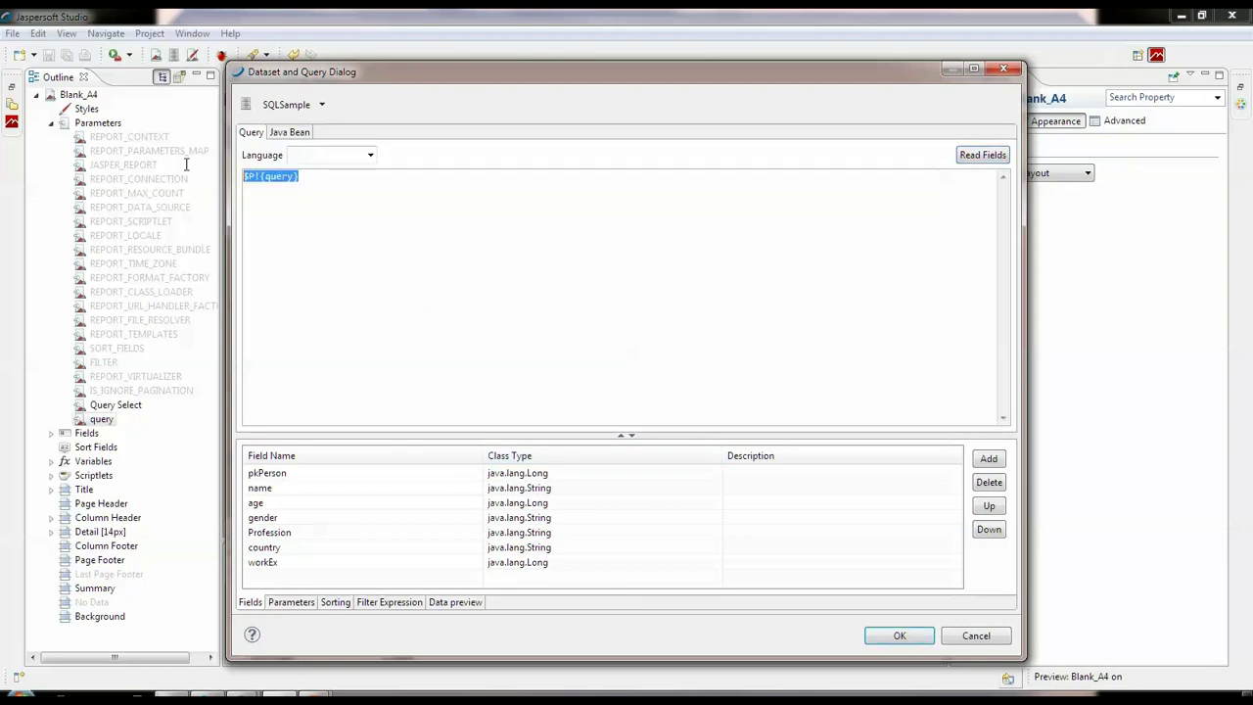
{"action": "left_click", "coordinate": [369, 157]}
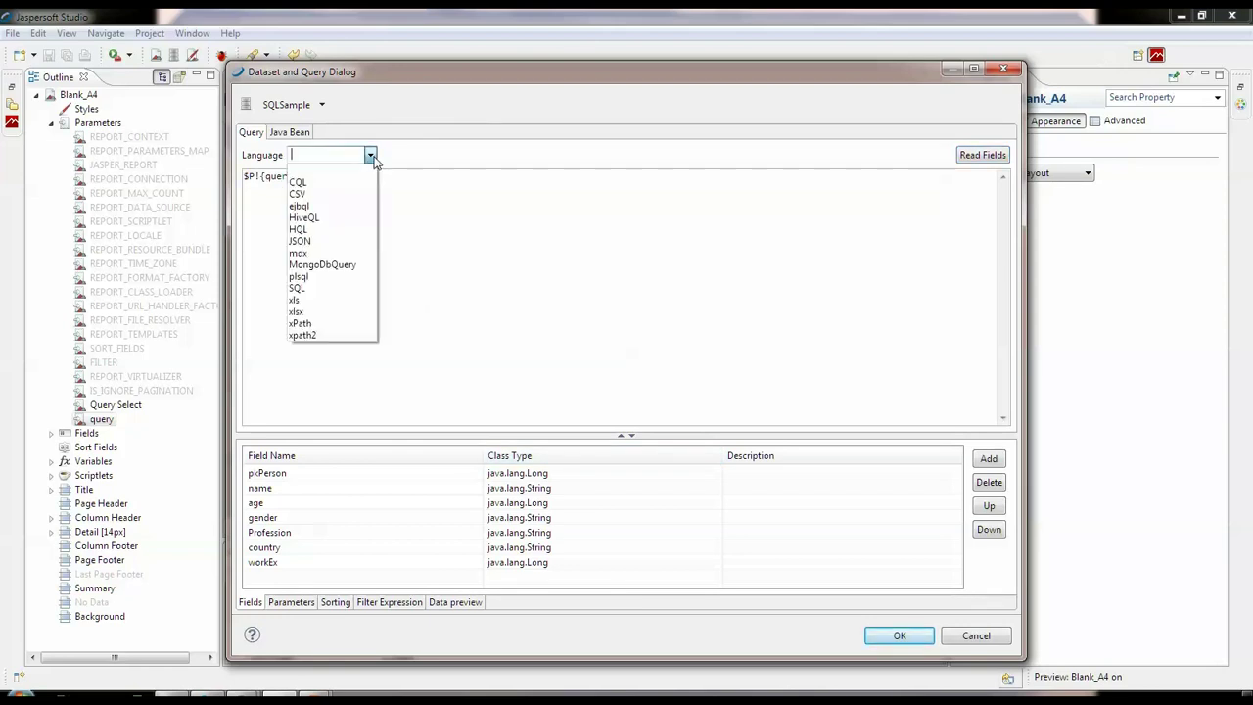
{"action": "left_click", "coordinate": [313, 288]}
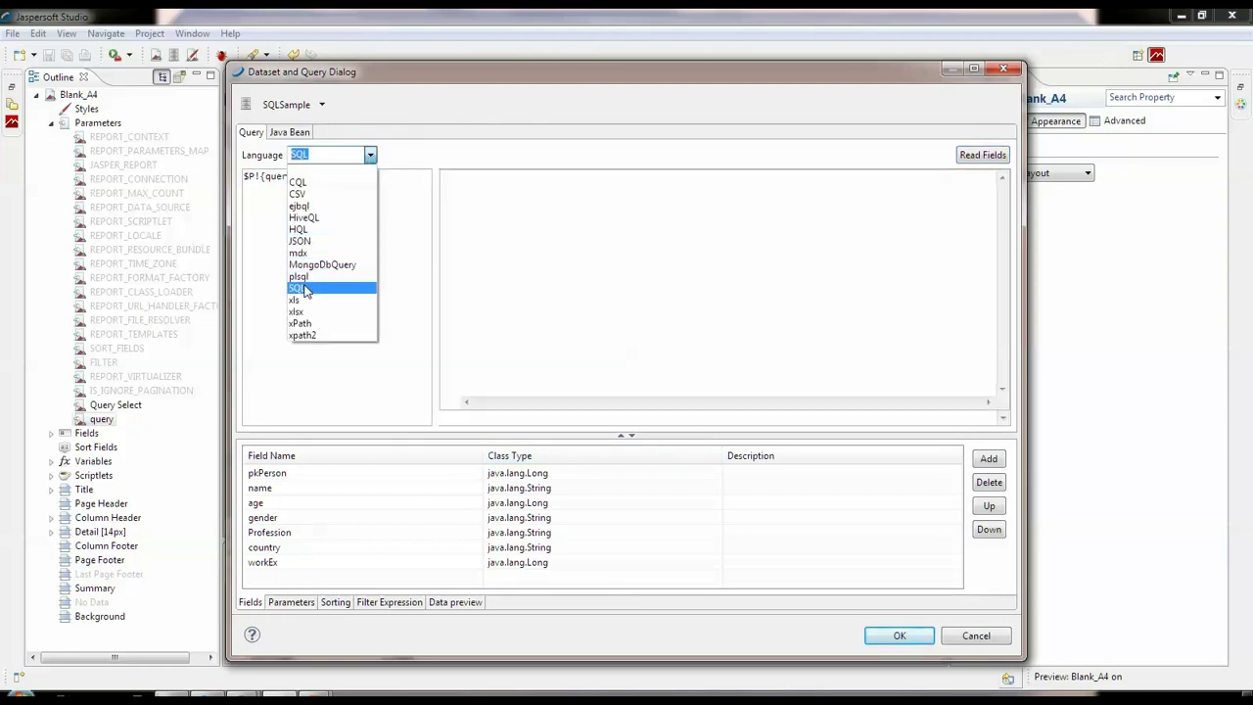
{"action": "left_click", "coordinate": [435, 295]}
{"action": "left_click", "coordinate": [365, 248]}
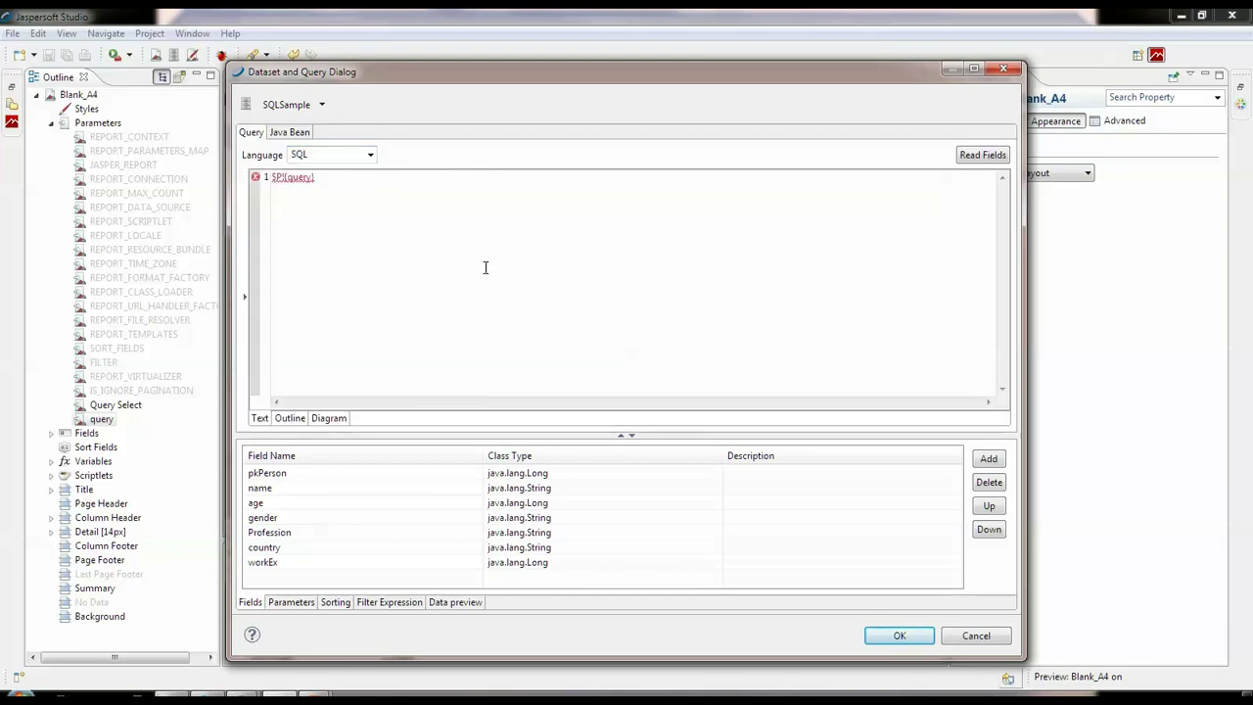
{"action": "left_click", "coordinate": [982, 162]}
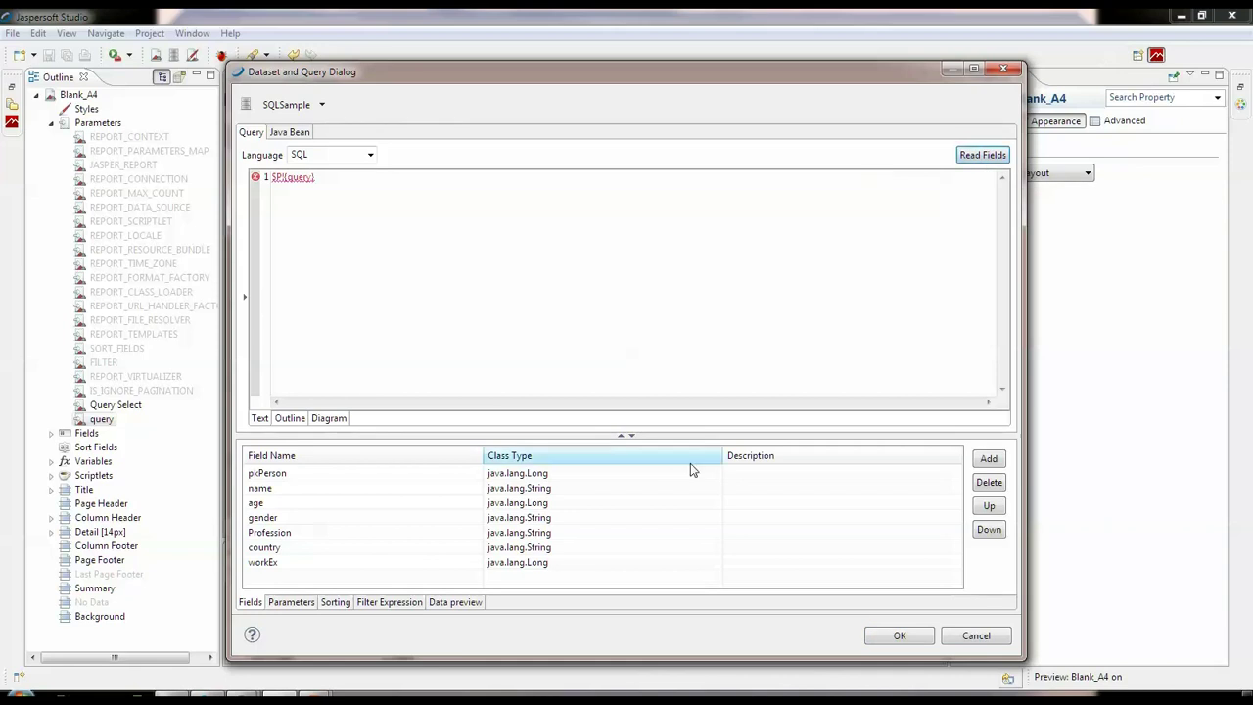
{"action": "left_click", "coordinate": [900, 637]}
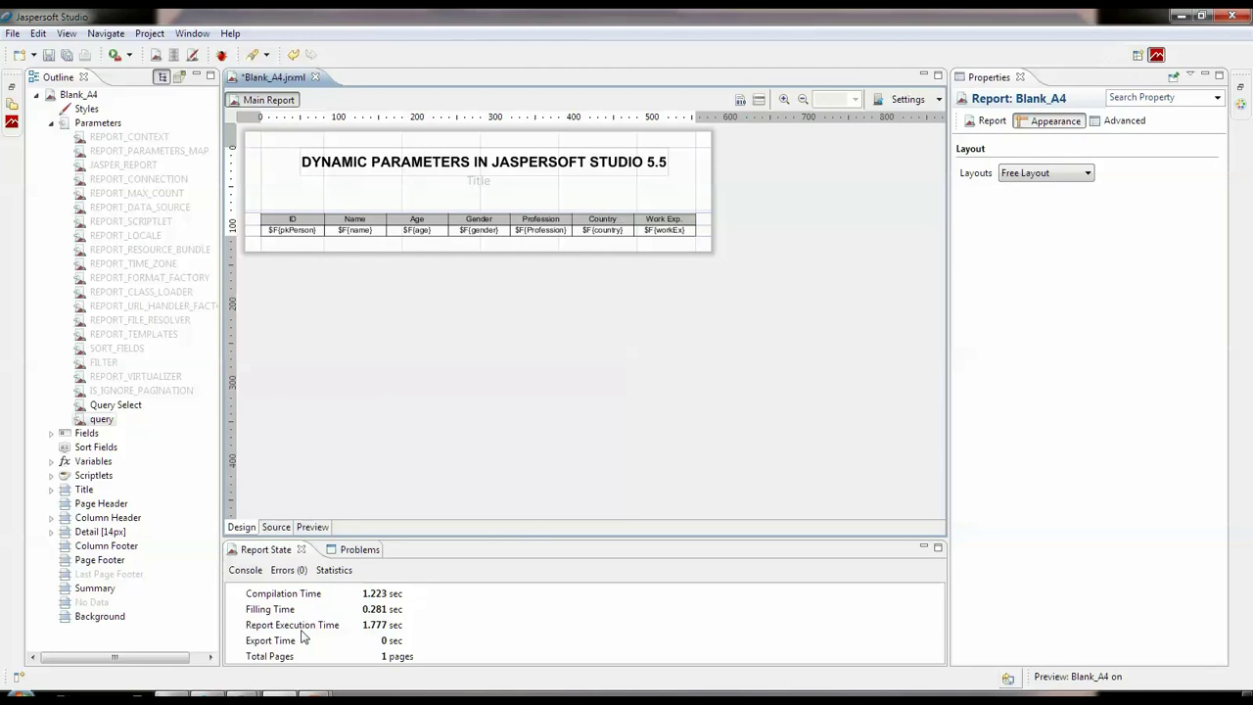
Step: Return to the PowerPoint slide show and advance to the closing slide of social media and blog links
{"action": "mouse_move", "coordinate": [315, 697]}
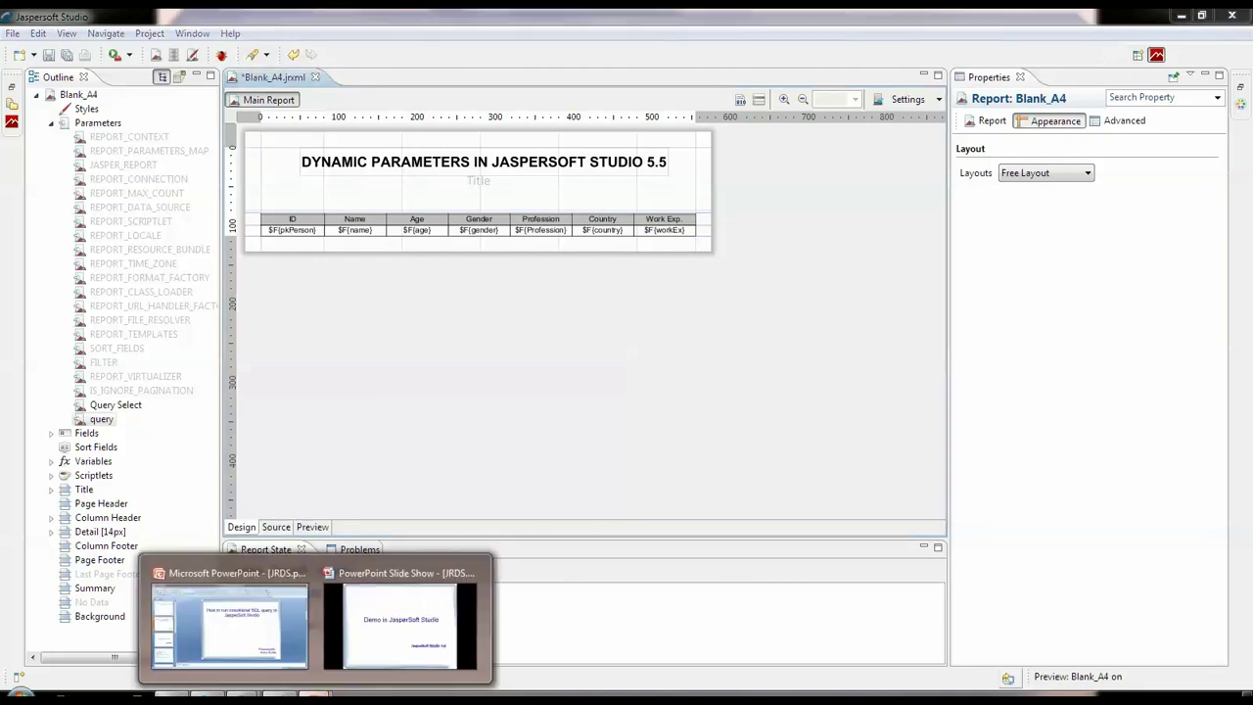
{"action": "left_click", "coordinate": [404, 635]}
{"action": "left_click", "coordinate": [600, 470]}
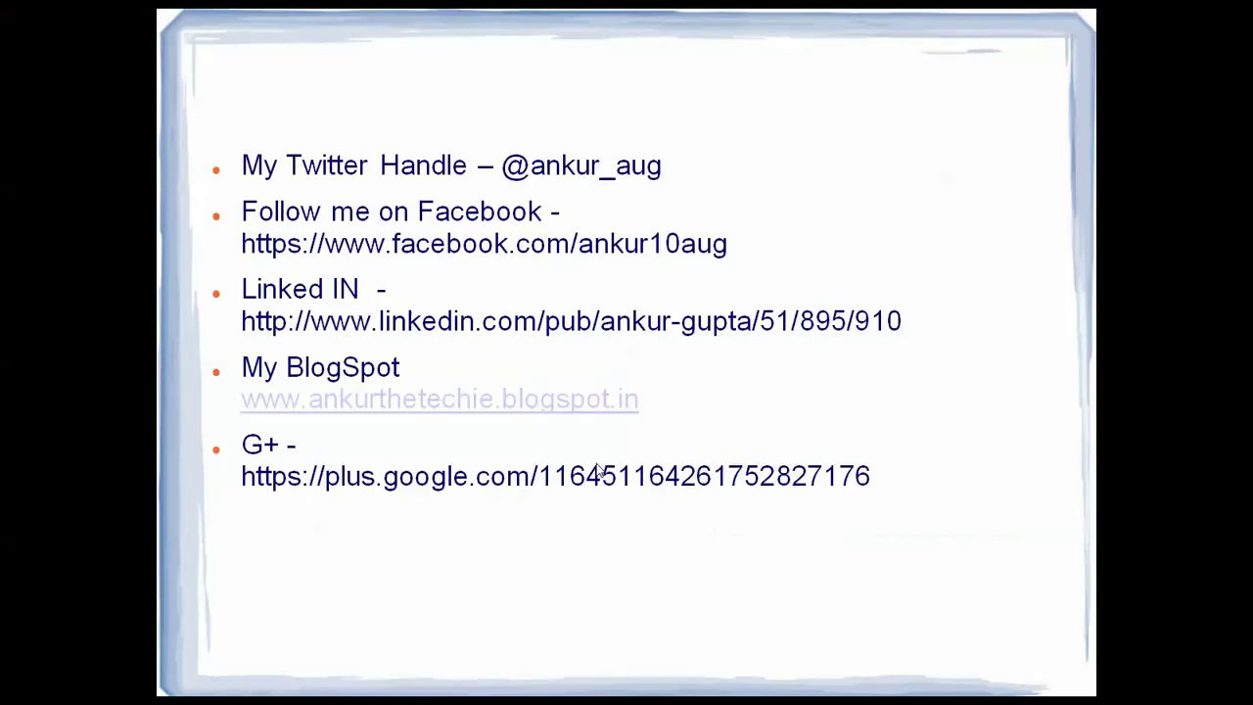